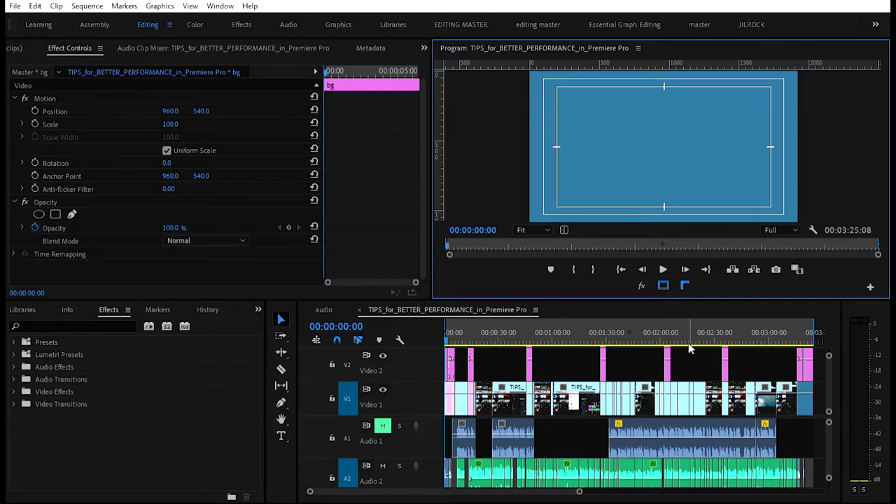
# Pan along the timeline with the Hand tool and place the playhead at 00:03:50:10, past the last clip.
pyautogui.click(765, 330)
pyautogui.press('h')
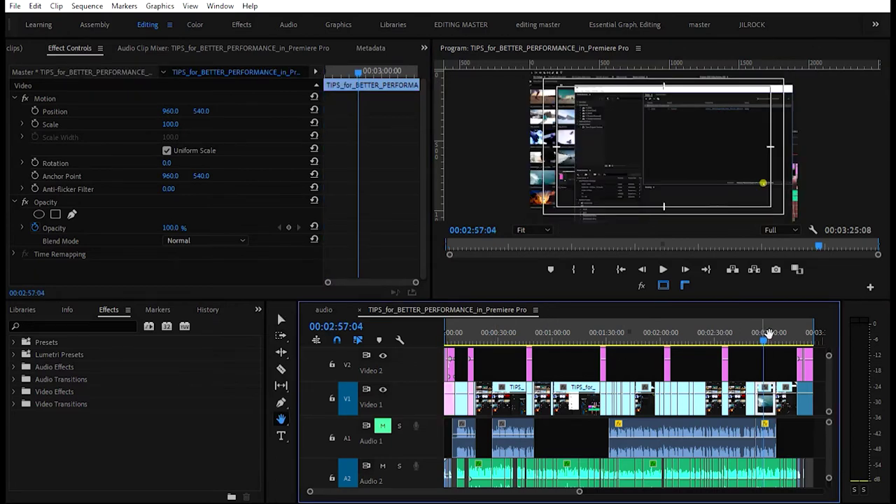
pyautogui.moveTo(774, 388); pyautogui.dragTo(621, 387)
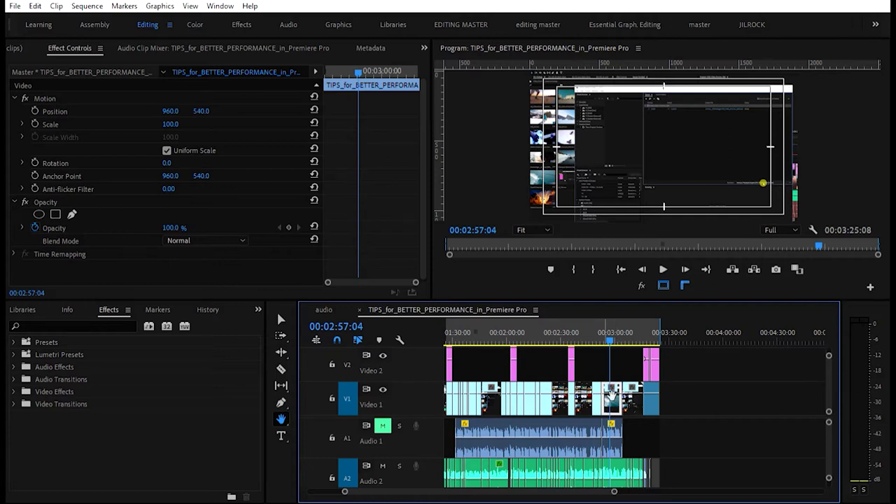
pyautogui.click(699, 341)
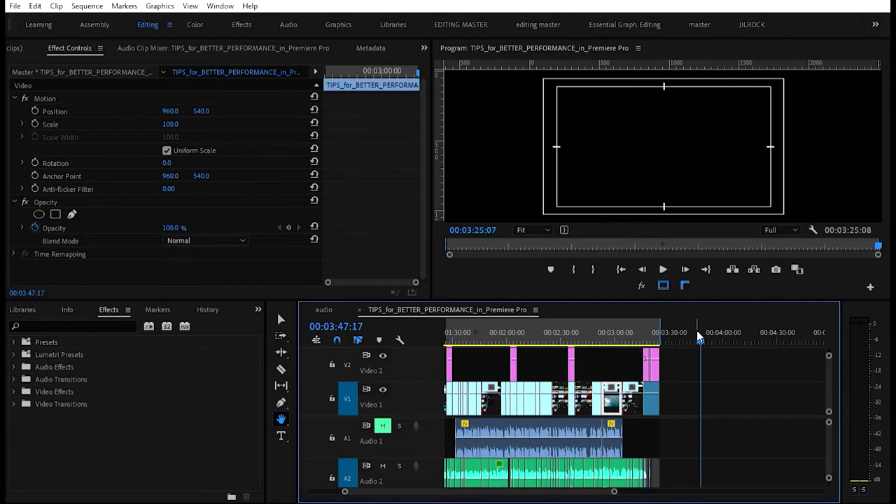
pyautogui.click(705, 330)
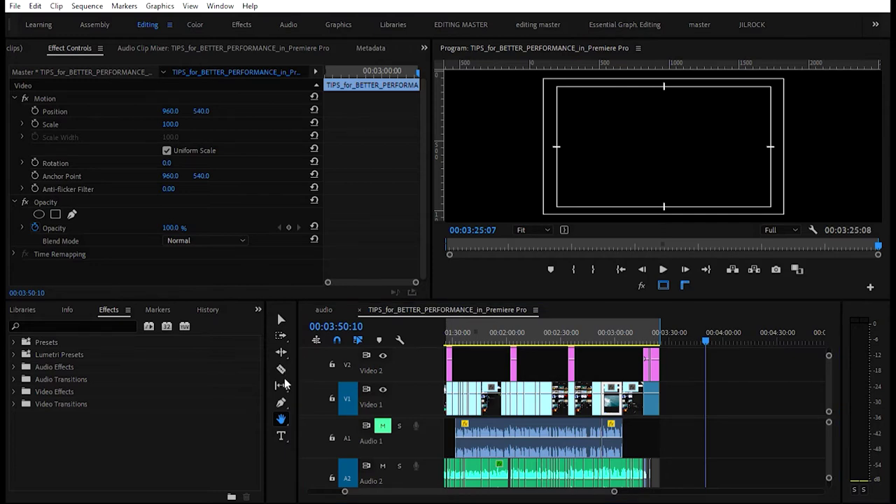
# Show the History list of the project's edits.
pyautogui.click(218, 310)
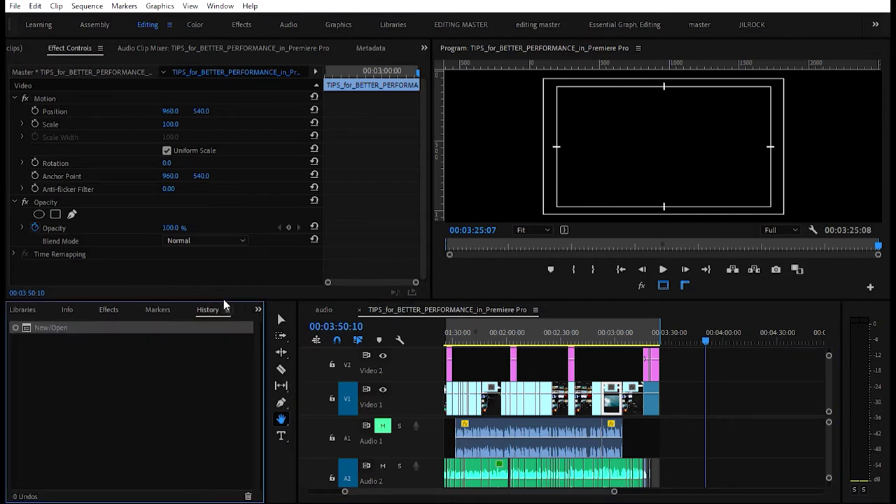
pyautogui.click(227, 310)
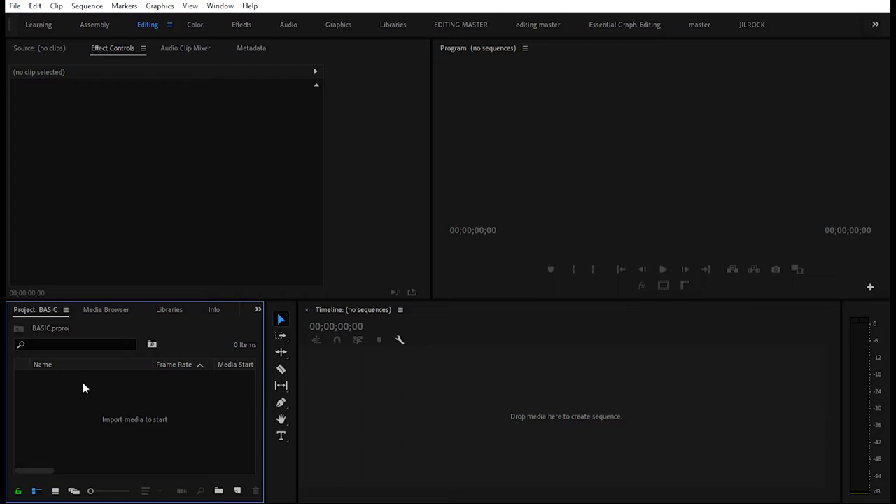
# Activate the empty Effect Controls, Program monitor and Timeline areas of the BASIC project in turn.
pyautogui.click(150, 200)
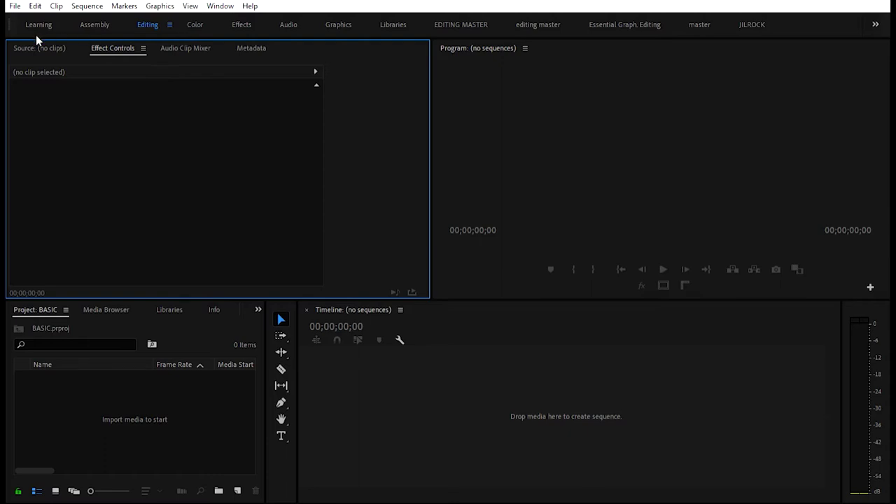
pyautogui.click(589, 155)
pyautogui.click(528, 391)
# Create a new sequence named TEST in the BASIC project.
pyautogui.click(129, 383)
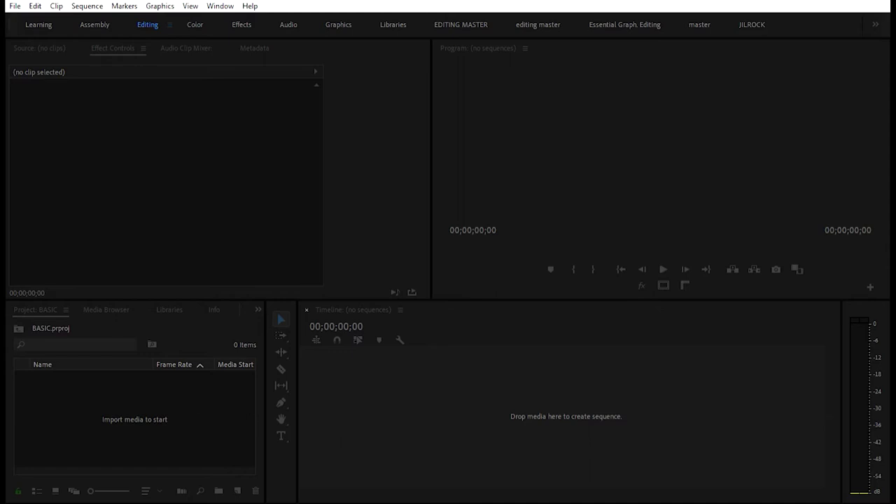
pyautogui.click(197, 421)
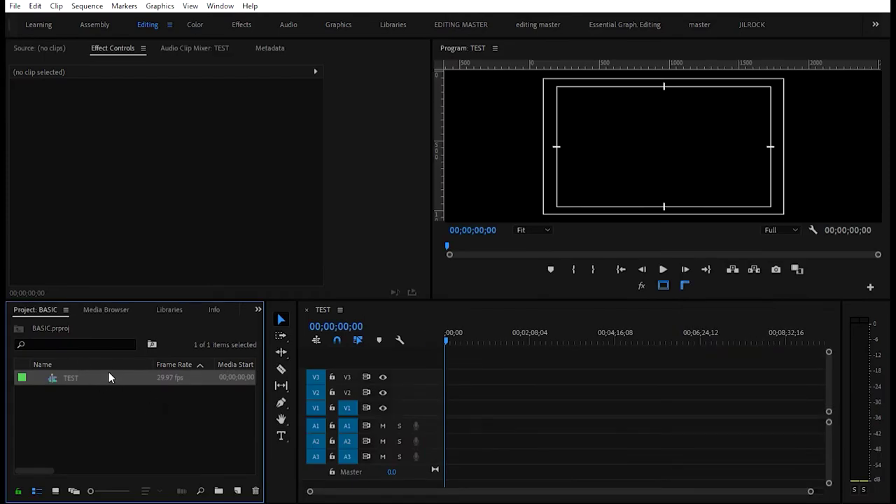
# Import the clips C0537.MP4 and C0541.MP4 and the photo DSC08106.JPG into the project.
pyautogui.click(84, 419)
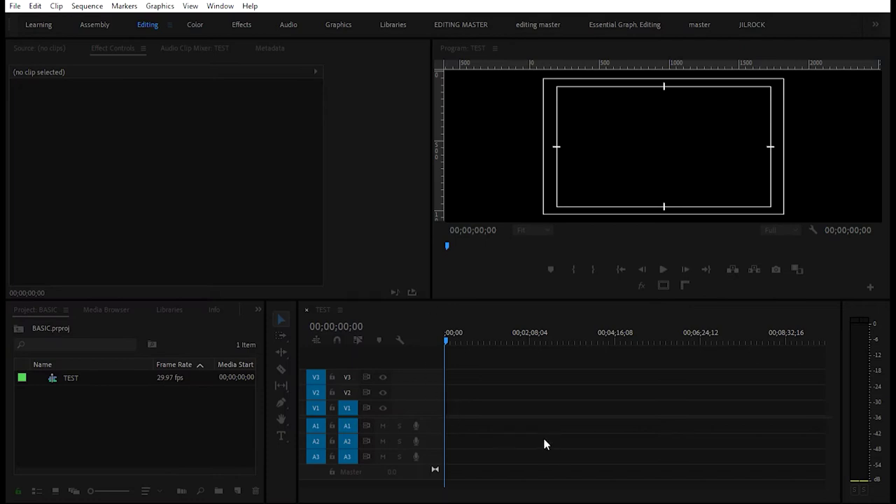
pyautogui.click(630, 440)
pyautogui.doubleClick(144, 153)
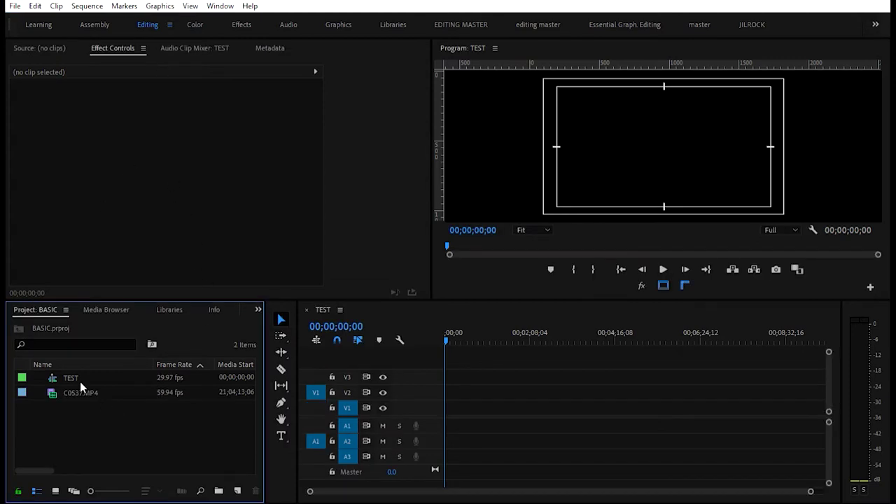
pyautogui.doubleClick(96, 418)
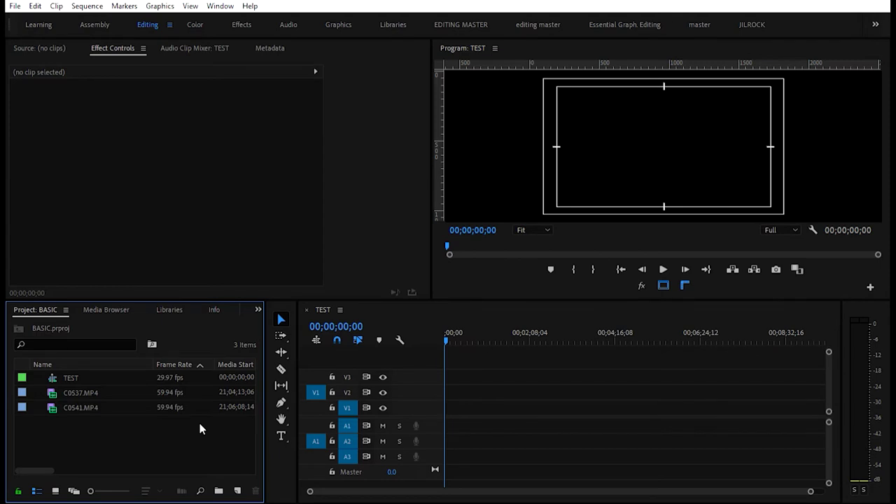
pyautogui.hotkey('ctrl', 'i')
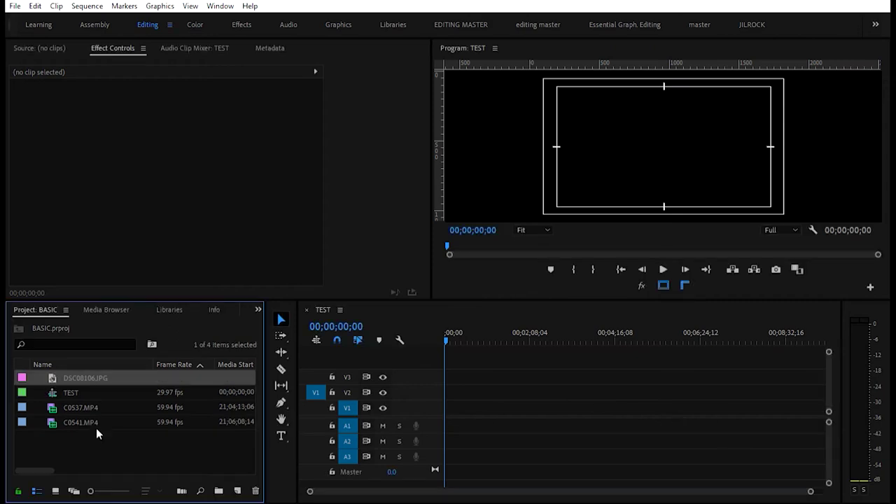
pyautogui.click(108, 444)
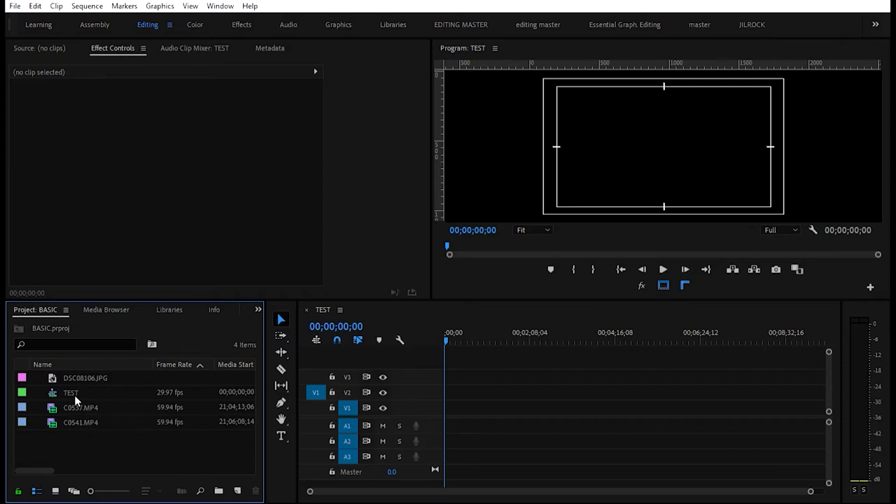
# Place C0537.MP4 at the start of track V1 and add C0541.MP4 from the source monitor after it, leaving a small gap.
pyautogui.moveTo(77, 406); pyautogui.dragTo(447, 407)
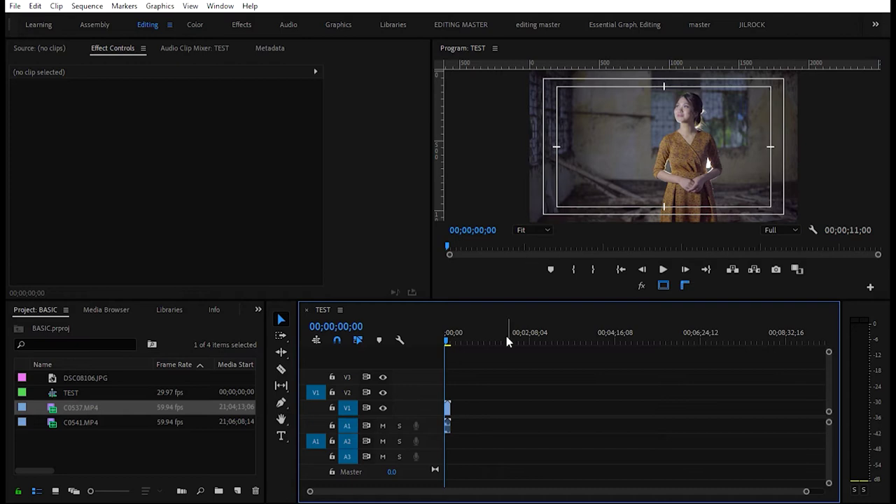
pyautogui.click(133, 440)
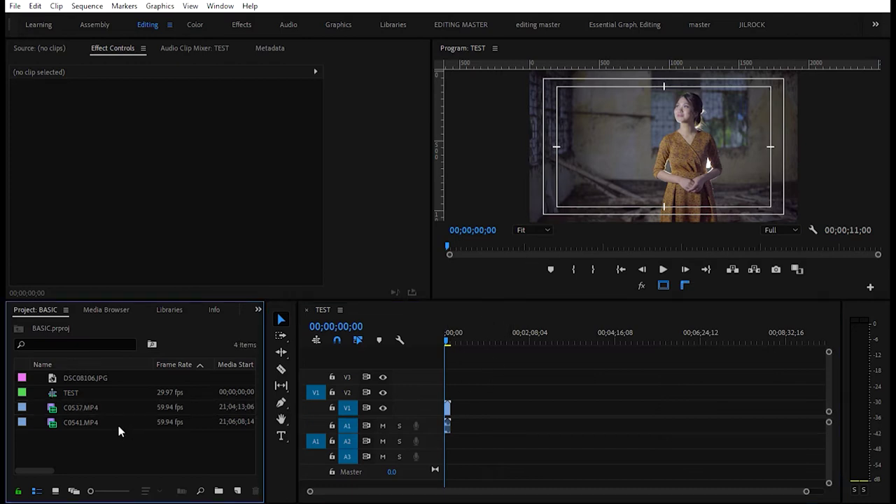
pyautogui.doubleClick(53, 418)
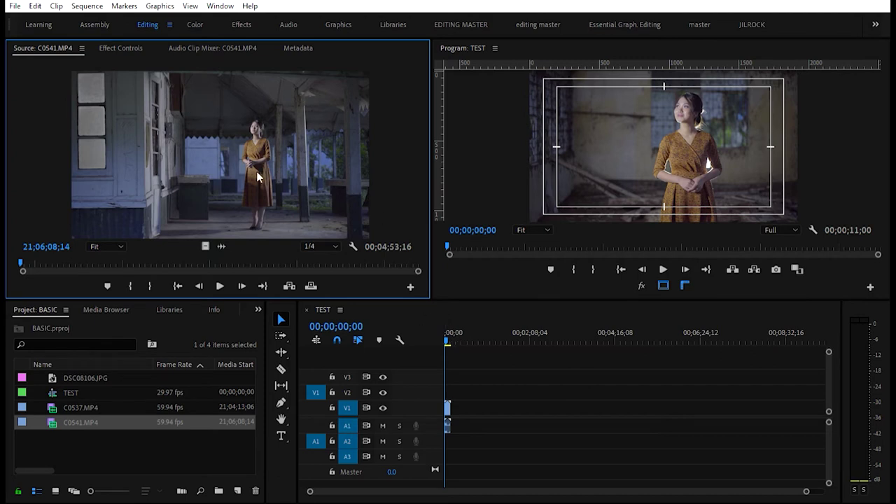
pyautogui.moveTo(229, 151); pyautogui.dragTo(471, 412)
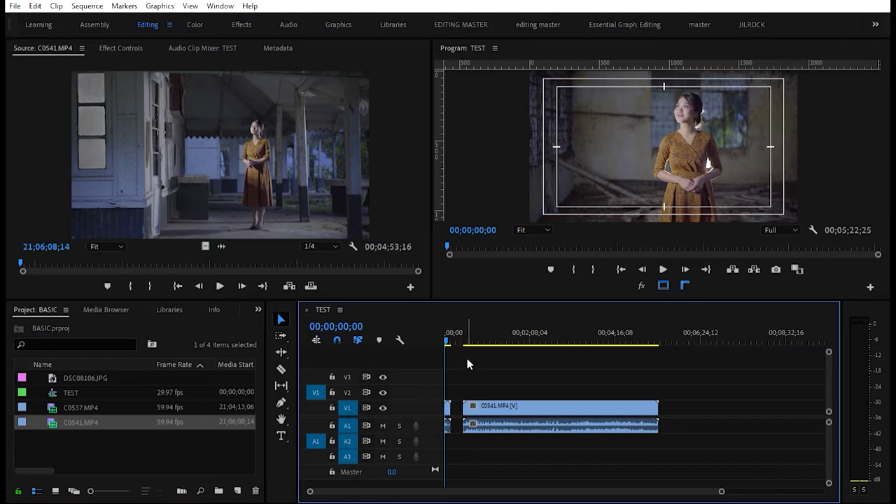
# Overwrite a second copy of C0541.MP4 onto track V2 with the playhead at 00;05;44;09.
pyautogui.click(674, 326)
pyautogui.click(230, 159)
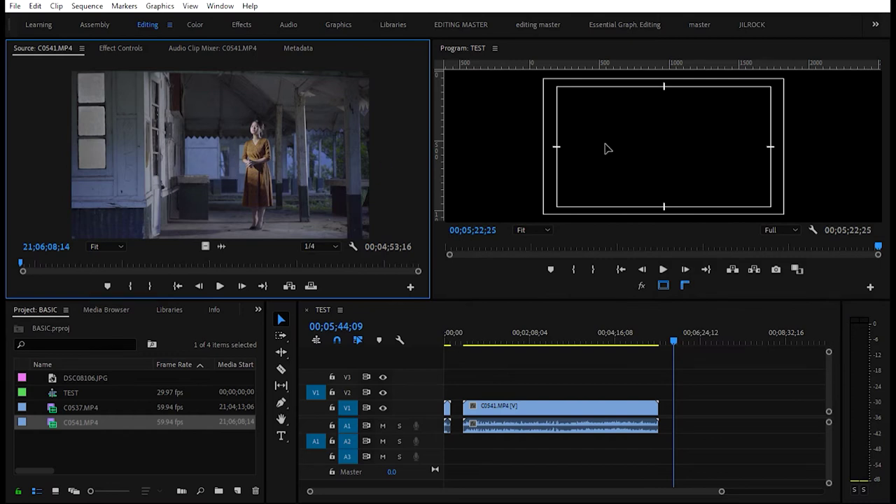
pyautogui.press('.')
pyautogui.click(727, 359)
pyautogui.press('-')
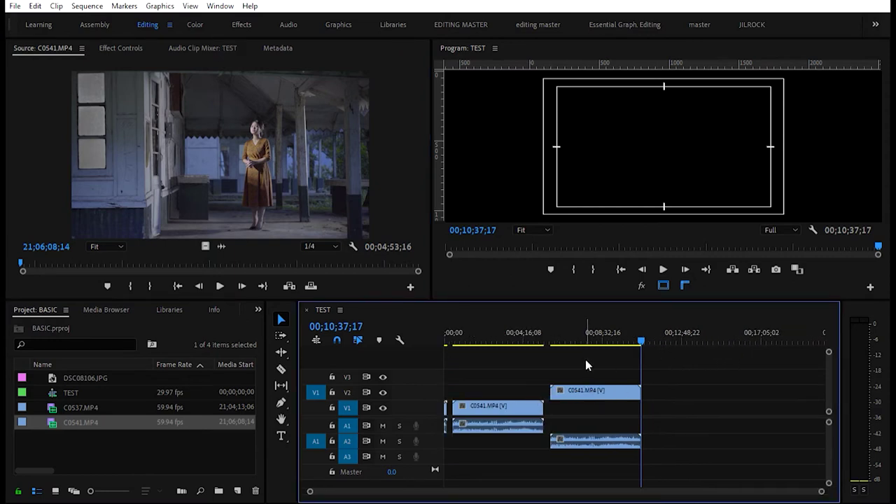
# Scrub through the TEST sequence back to its start, and on to 00;01;07;05 in the C0541.MP4 clip.
pyautogui.click(570, 324)
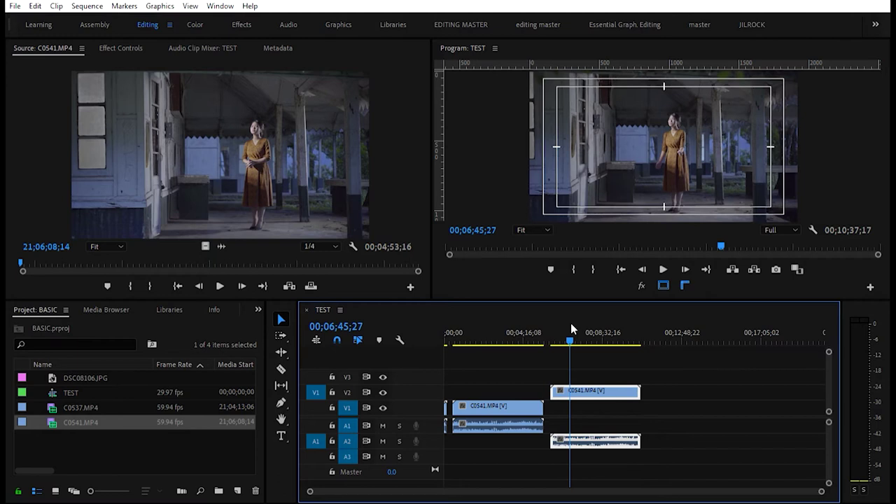
pyautogui.moveTo(570, 323); pyautogui.dragTo(442, 335)
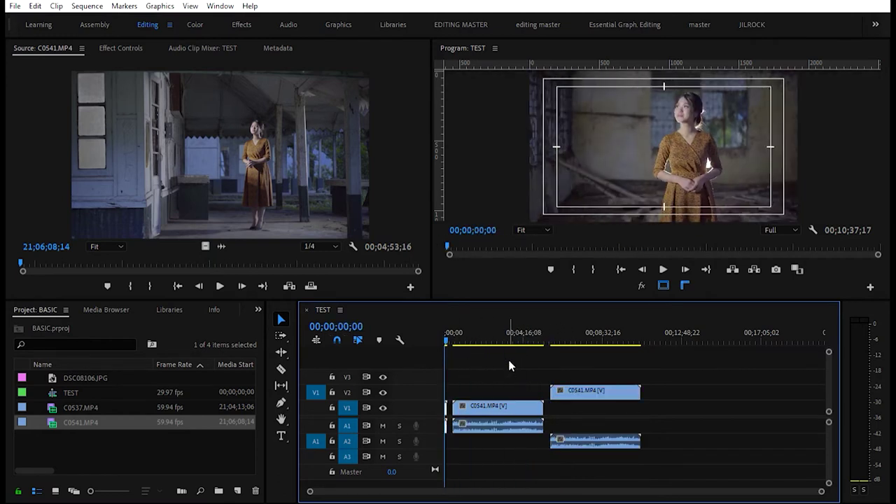
pyautogui.press('=')
pyautogui.press('=')
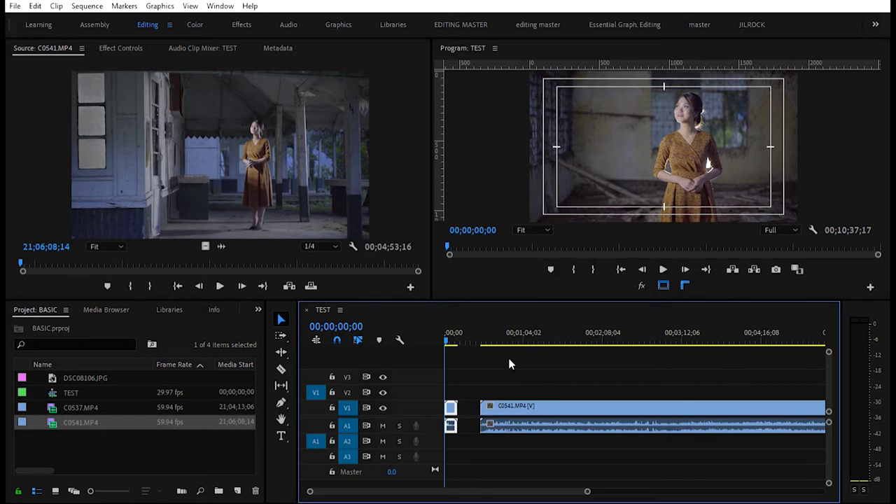
pyautogui.press('=')
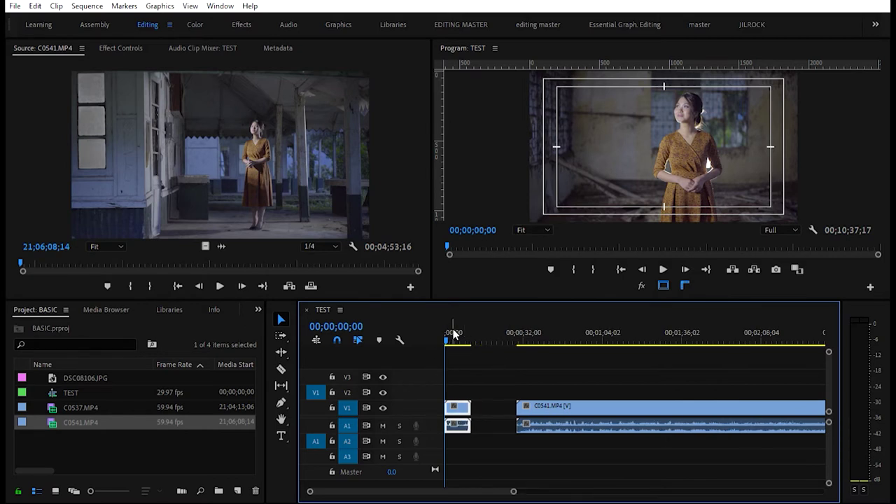
pyautogui.moveTo(454, 335); pyautogui.dragTo(613, 384)
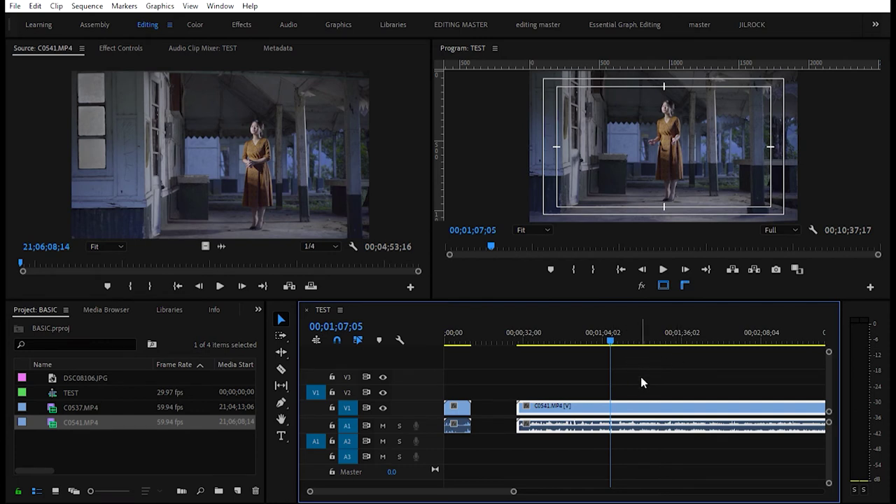
# Play and pause the sequence preview from 00;01;07;05, stopping at 00;01;15;03.
pyautogui.click(664, 268)
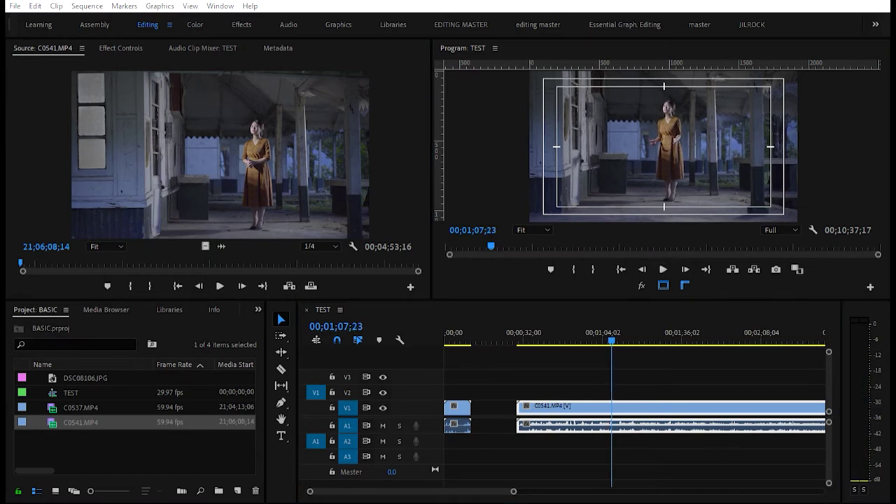
pyautogui.click(663, 270)
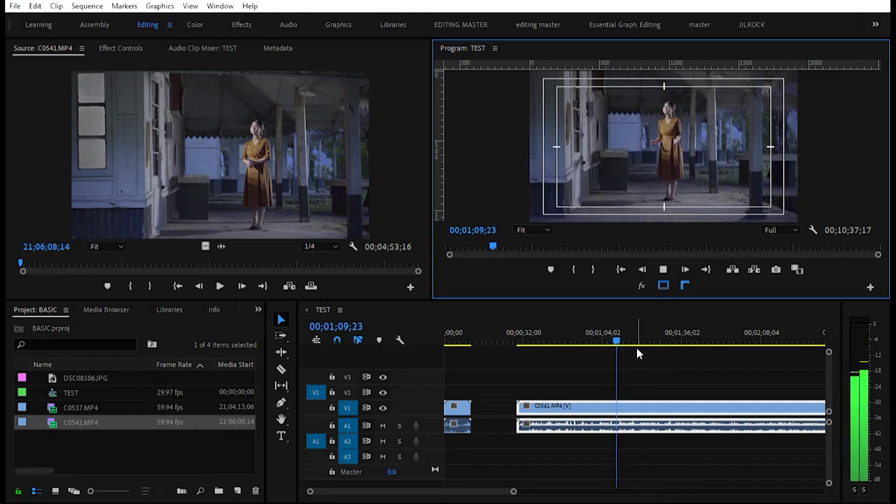
pyautogui.press('space')
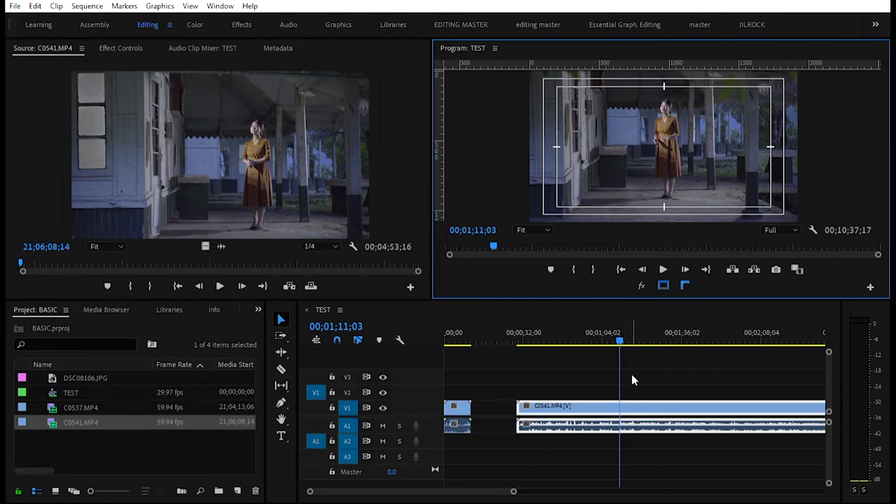
pyautogui.press('space')
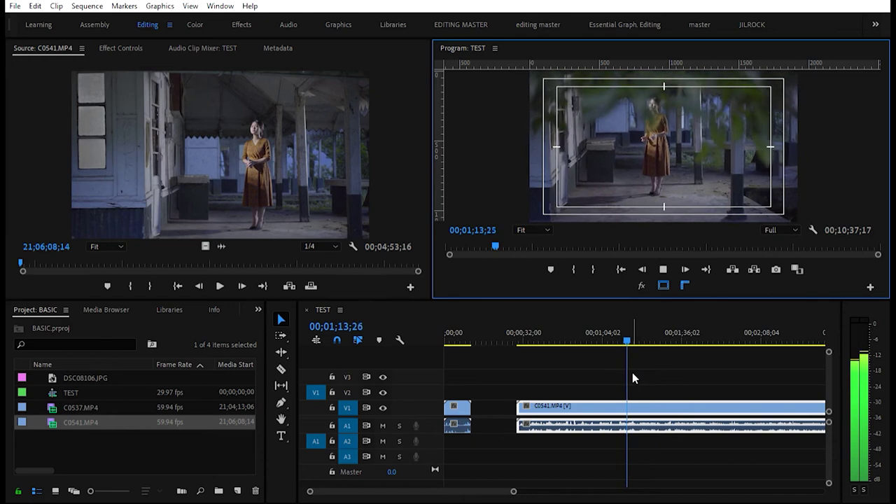
pyautogui.press('space')
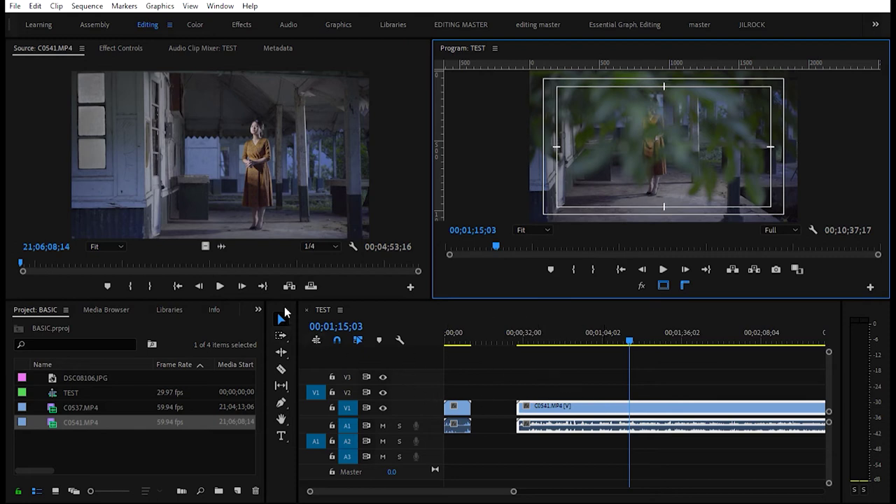
# Select the empty gap on track V2, the C0541.MP4 clip on V1, and the V2 gap again.
pyautogui.click(684, 376)
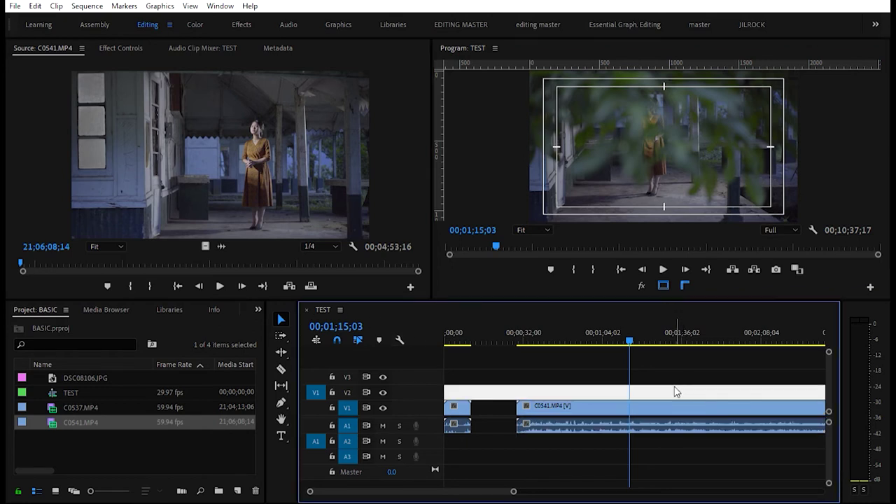
pyautogui.click(656, 405)
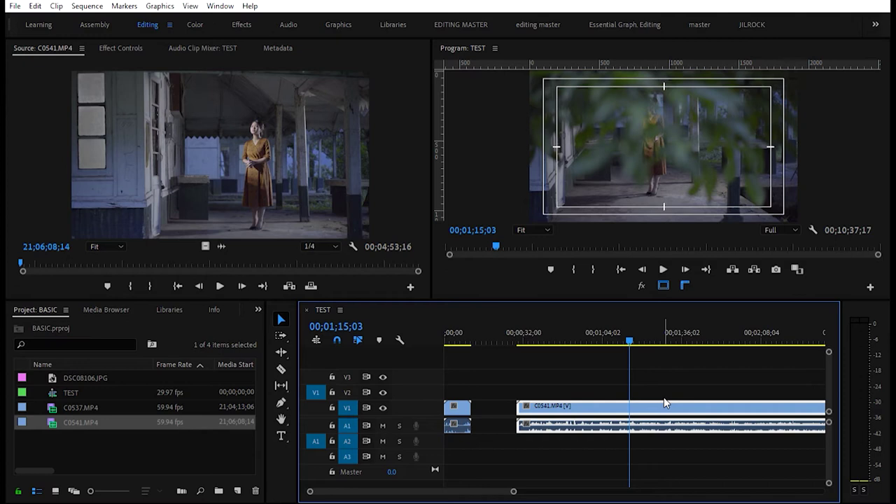
pyautogui.click(668, 383)
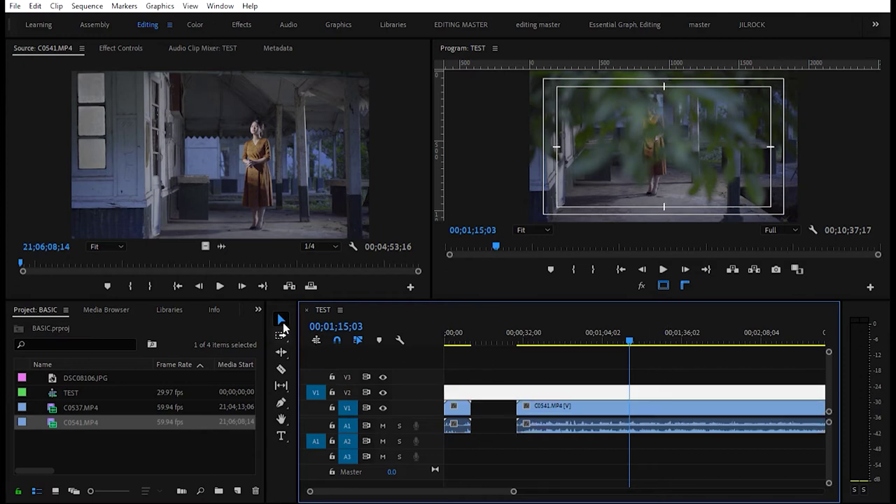
# Split the C0541.MP4 clip on track V1 at the playhead with the Razor tool.
pyautogui.click(282, 368)
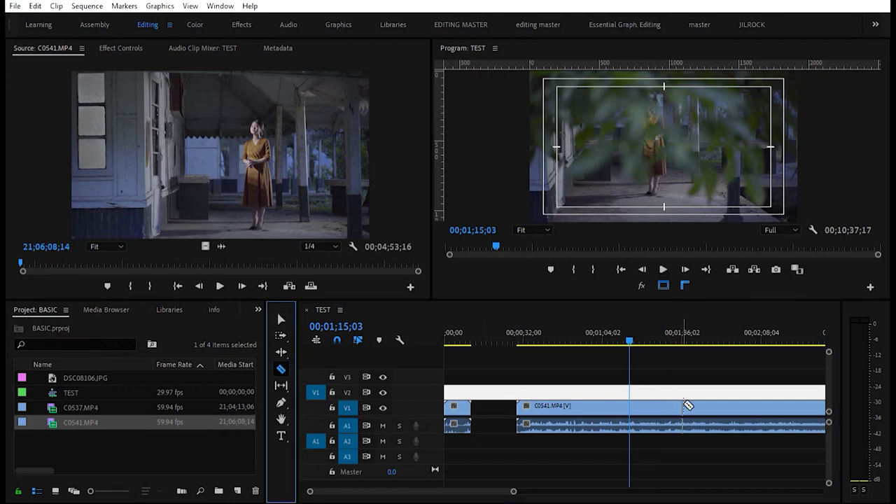
pyautogui.click(634, 401)
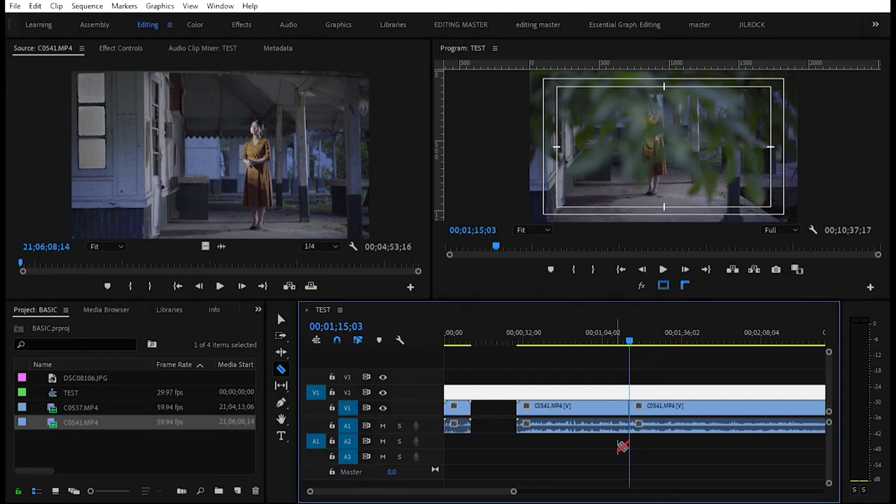
# Play the sequence from the cut at 00;01;15;03 while panning the timeline with the Hand tool and zooming out to all clips.
pyautogui.click(281, 418)
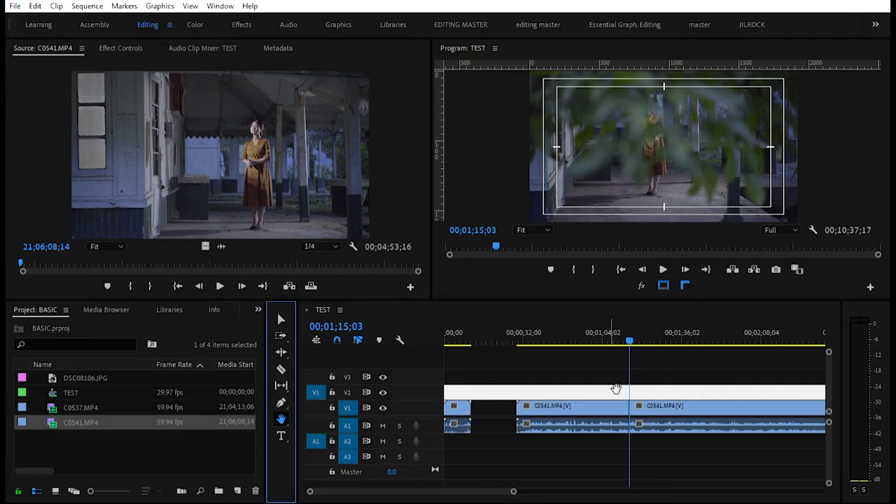
pyautogui.press('space')
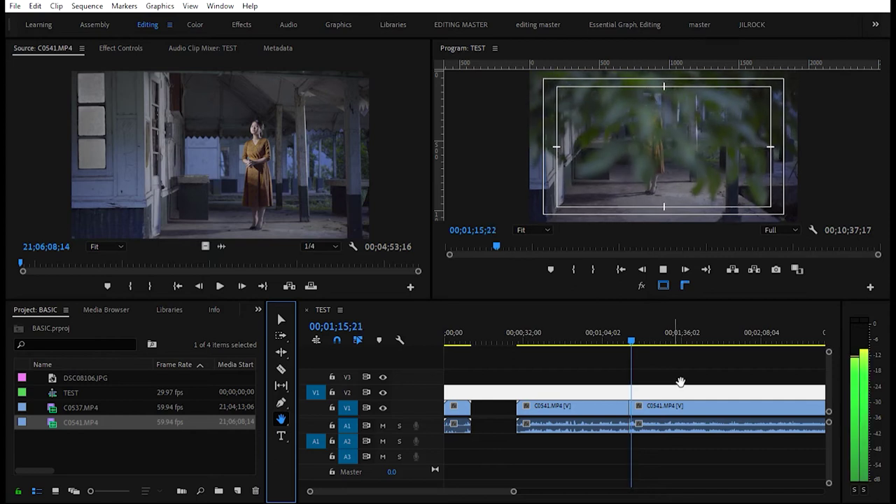
pyautogui.moveTo(730, 380)
pyautogui.mouseDown()
pyautogui.moveTo(634, 391)
pyautogui.moveTo(726, 392)
pyautogui.mouseUp()
pyautogui.press('-')
pyautogui.press('-')
pyautogui.press('-')
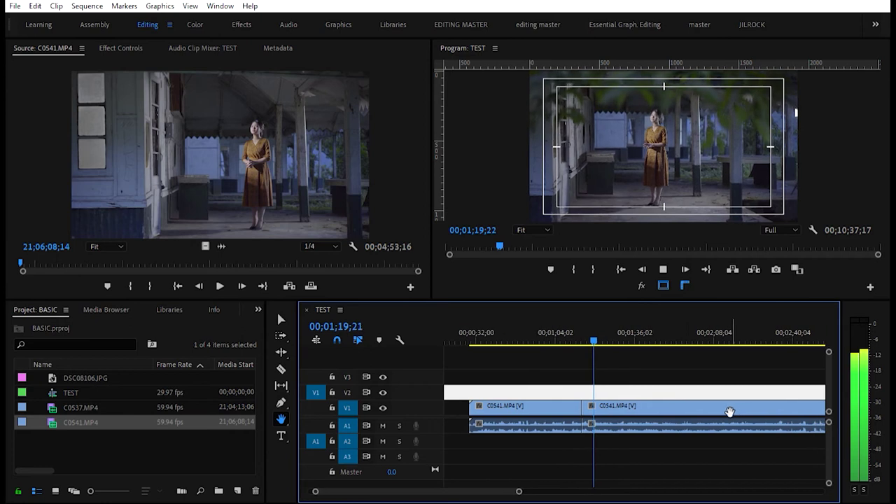
pyautogui.press('-')
pyautogui.press('-')
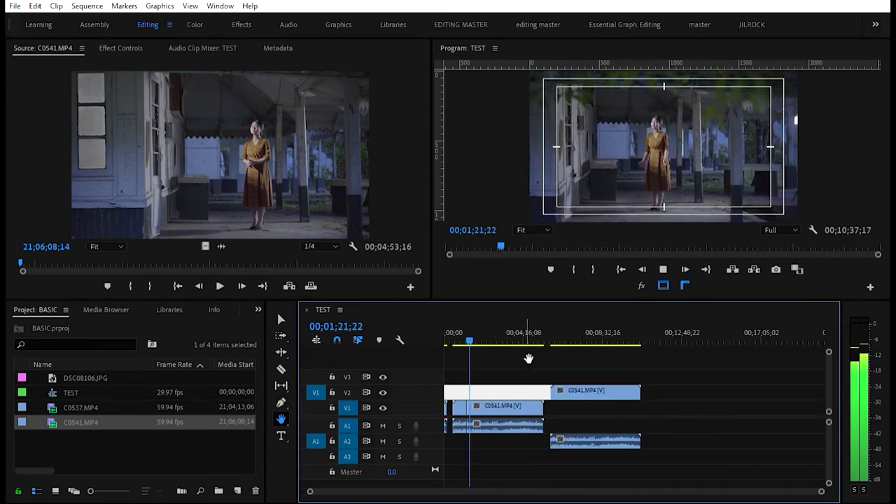
# Select the second C0541.MP4 segment on track V1, and clear the selection with the Selection tool.
pyautogui.click(444, 409)
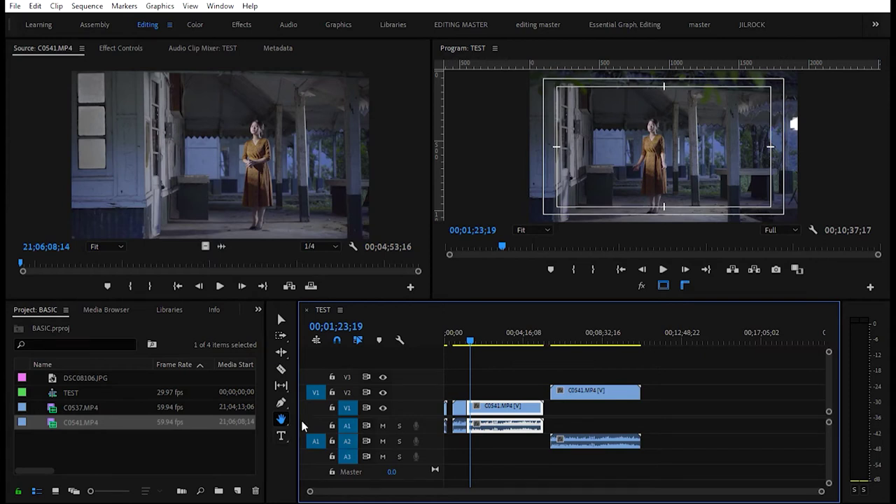
pyautogui.press('v')
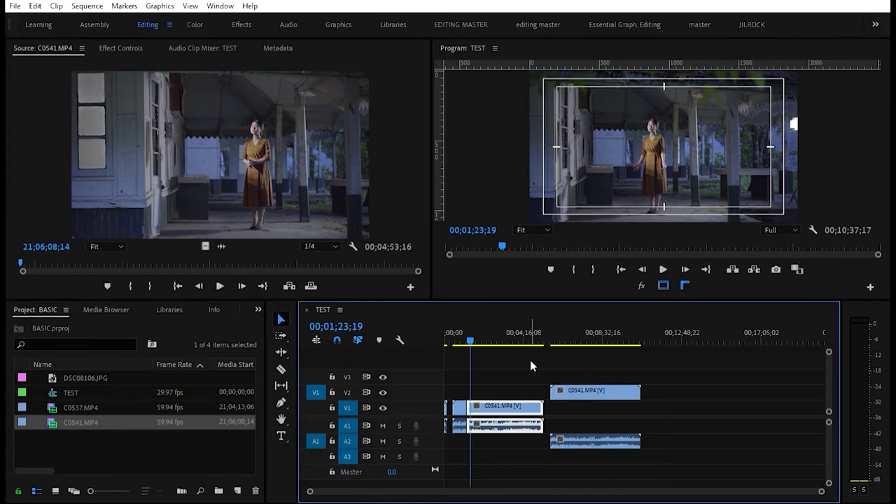
pyautogui.click(530, 360)
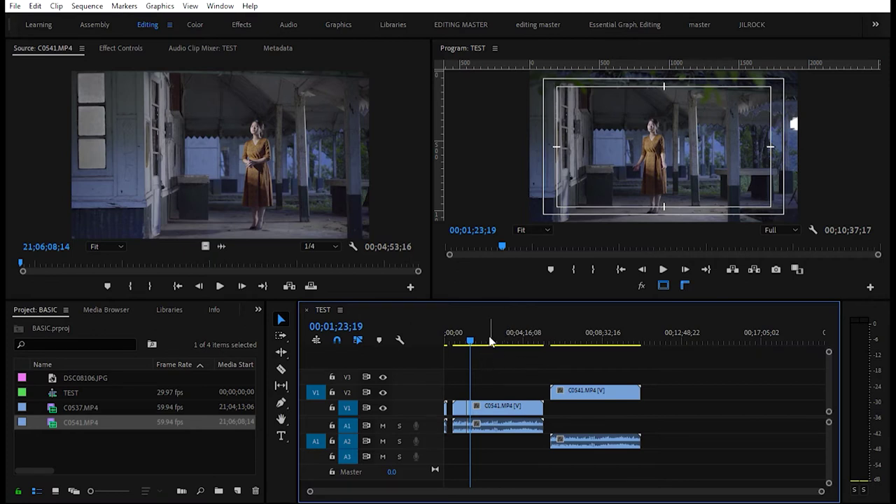
# Activate the Slip tool, and switch from it to the Type tool.
pyautogui.press('y')
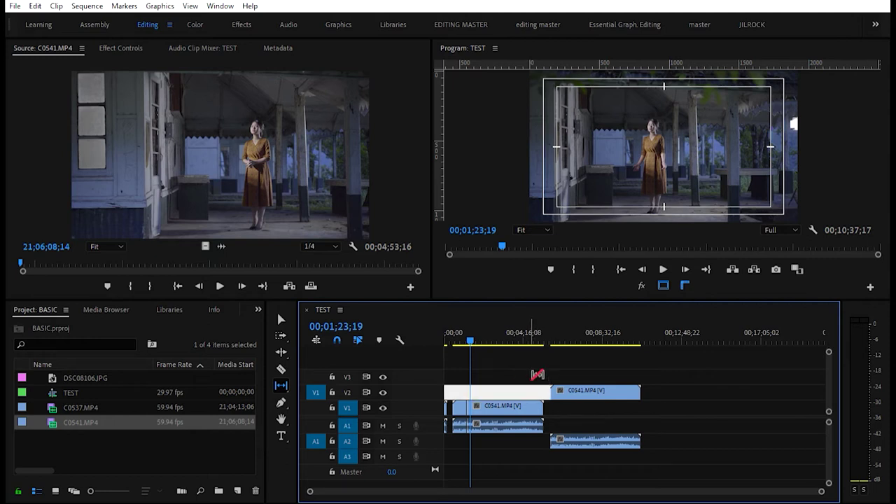
pyautogui.click(620, 132)
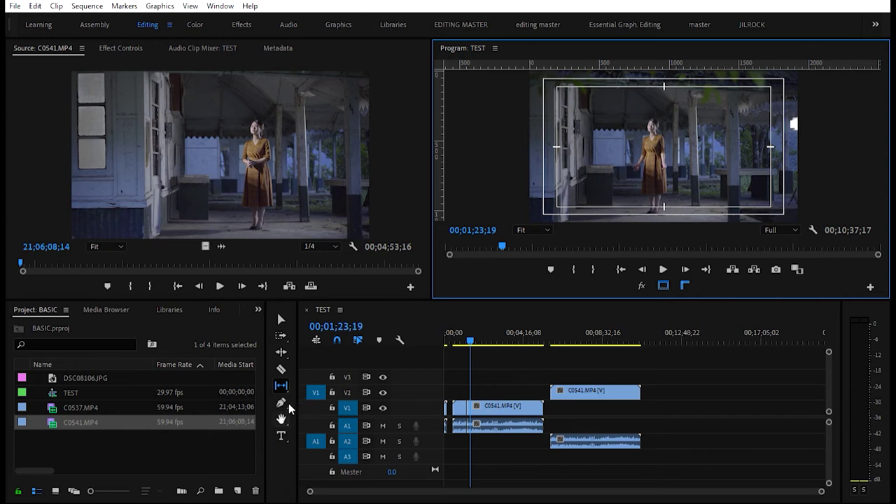
pyautogui.click(283, 433)
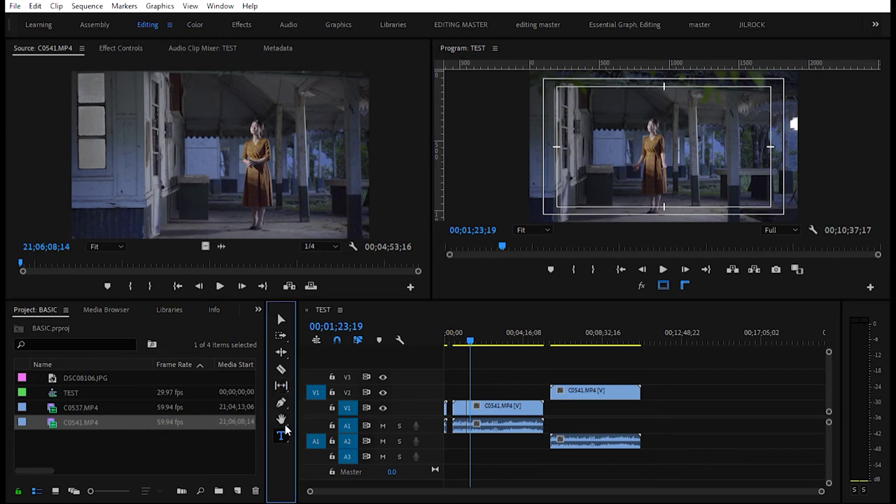
pyautogui.click(574, 350)
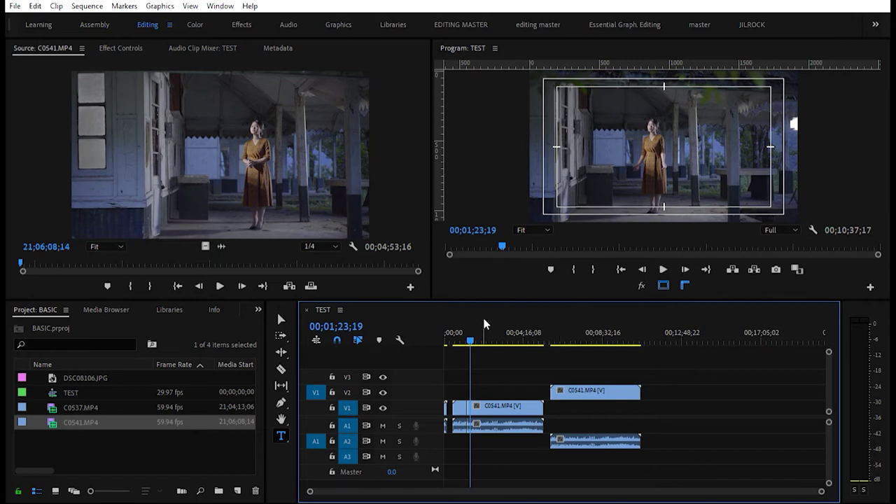
# Place the playhead at 00;04;14;21 and patch the source video to track V1 and its audio to A1.
pyautogui.click(497, 334)
pyautogui.moveTo(350, 326); pyautogui.dragTo(411, 320)
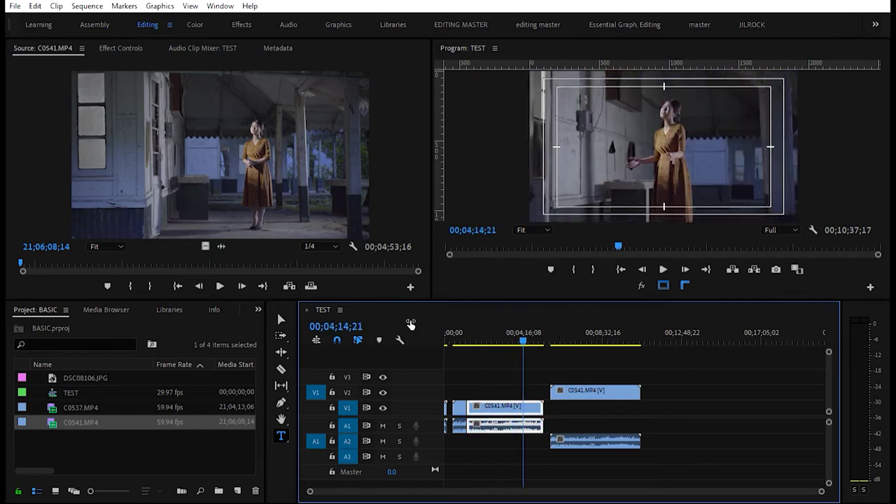
pyautogui.click(316, 407)
pyautogui.click(316, 426)
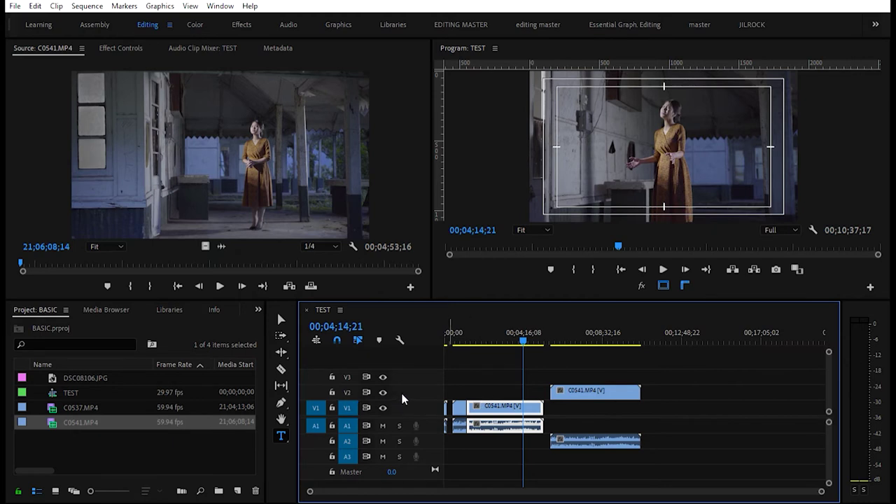
# Add the C0541.MP4 clip from the project to tracks V2 and A2, starting above the cut on V1.
pyautogui.click(316, 407)
pyautogui.click(580, 390)
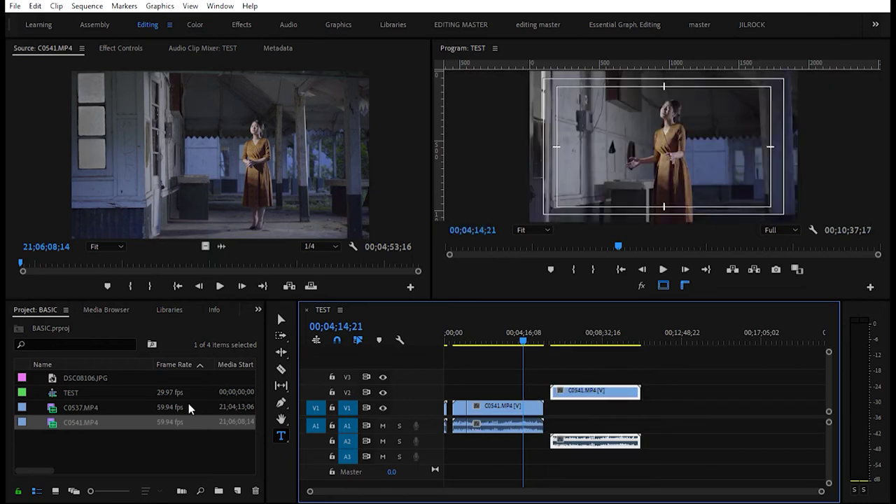
pyautogui.moveTo(91, 414); pyautogui.dragTo(477, 384)
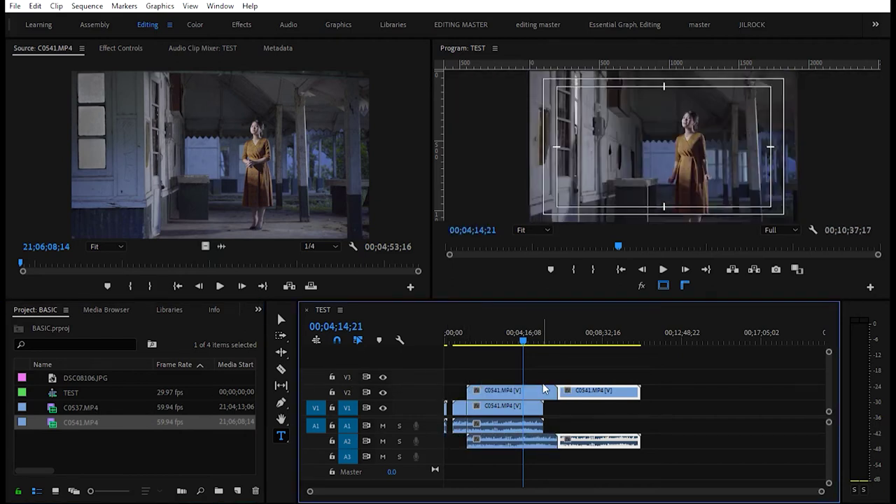
# Select the added C0541.MP4 clip on V2, and scrub the sequence to 00;02;29;06 and on to 00;08;03;17.
pyautogui.click(519, 387)
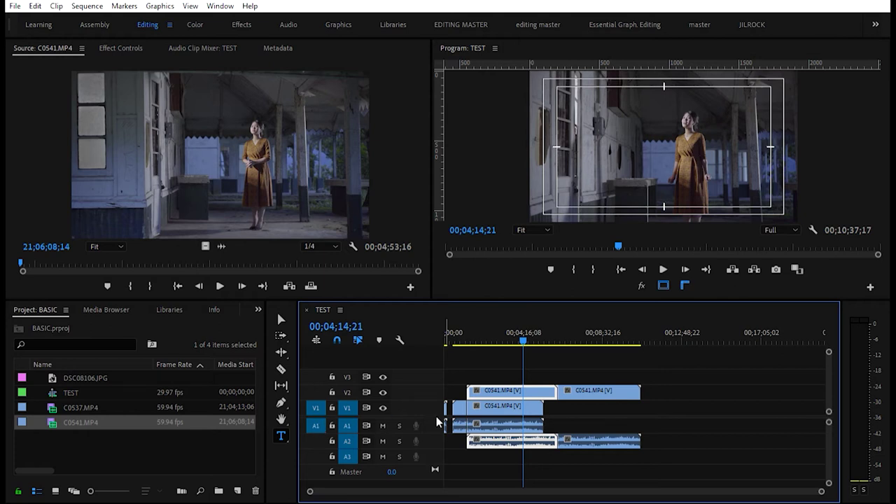
pyautogui.moveTo(517, 325); pyautogui.dragTo(490, 326)
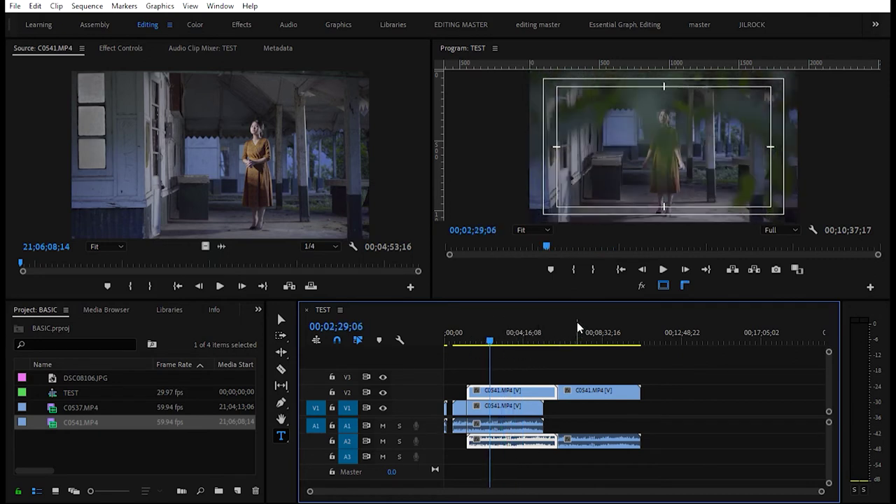
pyautogui.click(594, 326)
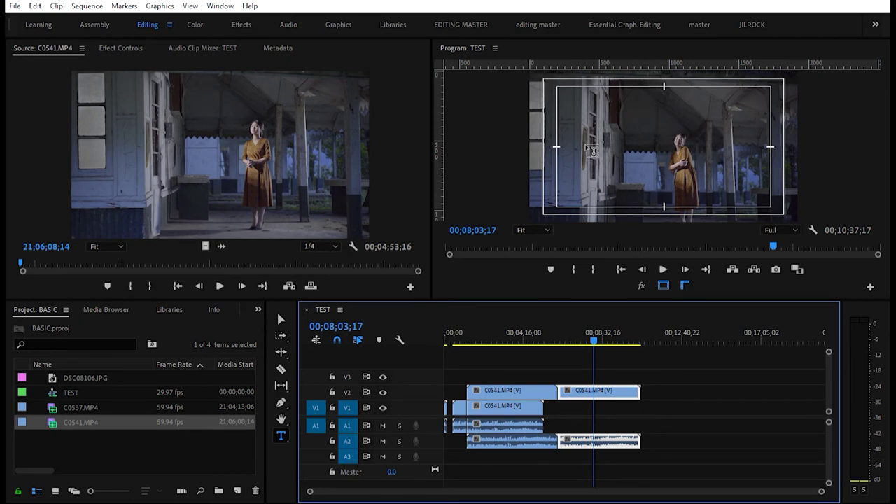
# Patch the source video to track V3 and the source audio to track A3.
pyautogui.click(316, 390)
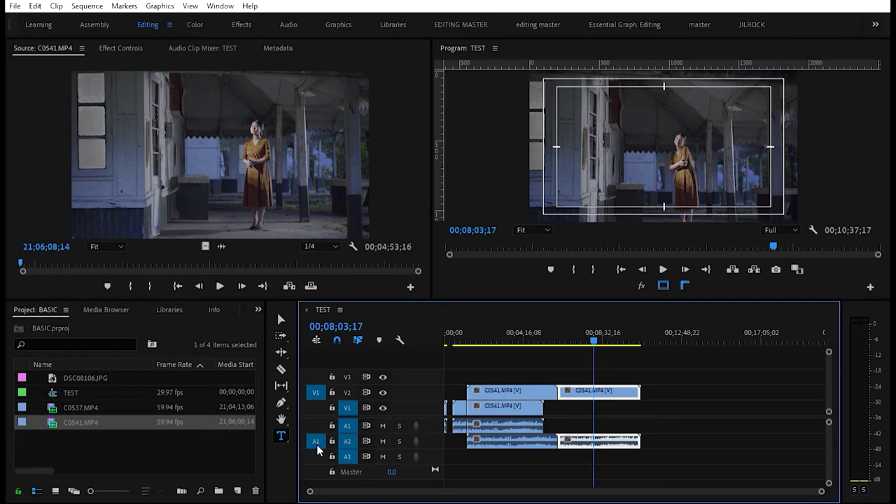
pyautogui.click(316, 455)
pyautogui.click(316, 376)
# Overwrite C0541.MP4 onto V3 and A3 just past the last V2 clip, and scrub through it to 00;14;59;10.
pyautogui.moveTo(666, 324); pyautogui.dragTo(654, 324)
pyautogui.click(223, 144)
pyautogui.press('.')
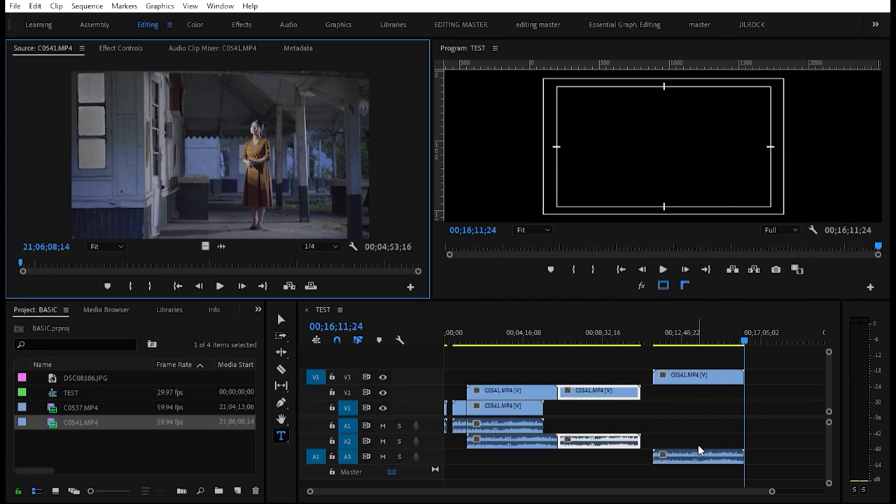
pyautogui.click(695, 324)
pyautogui.moveTo(695, 329); pyautogui.dragTo(722, 334)
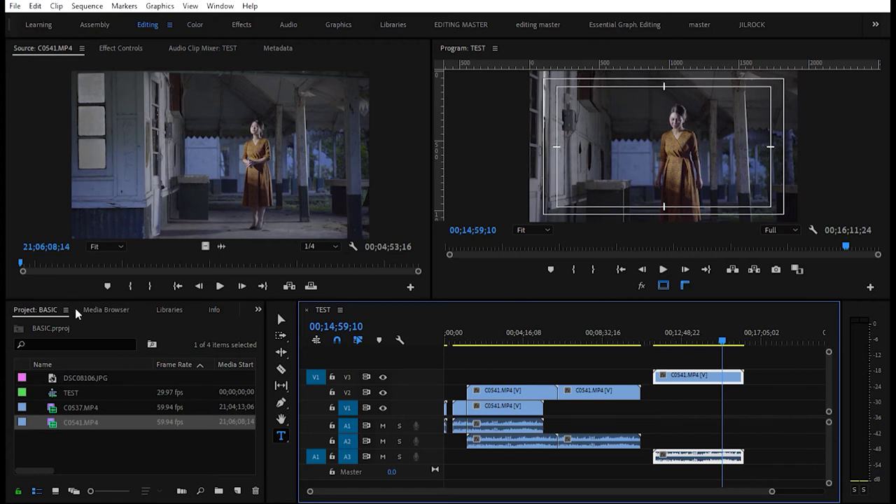
# Look through the Project, Media Browser, Libraries, Effects and Info panels.
pyautogui.click(32, 301)
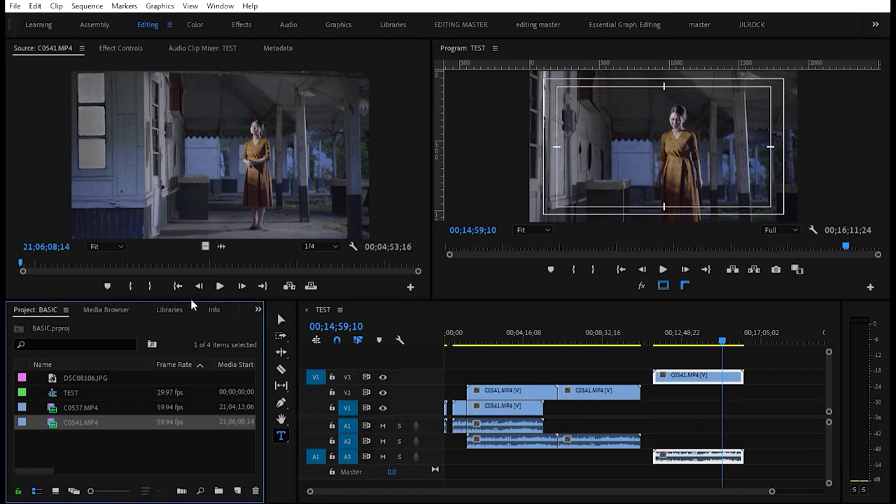
pyautogui.click(120, 308)
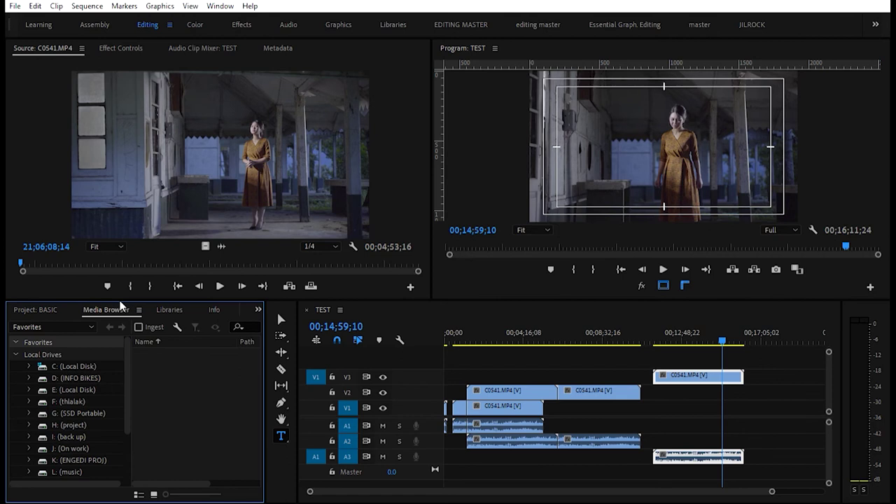
pyautogui.click(170, 309)
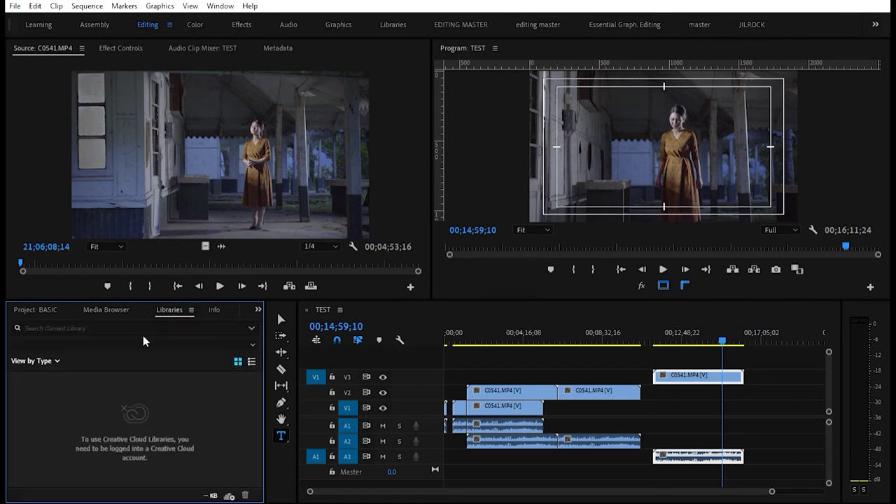
pyautogui.click(215, 307)
pyautogui.click(232, 308)
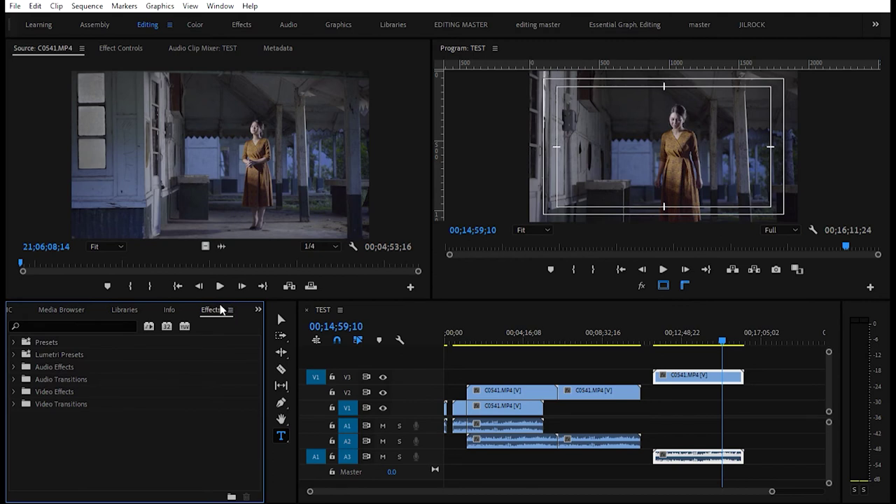
pyautogui.click(171, 300)
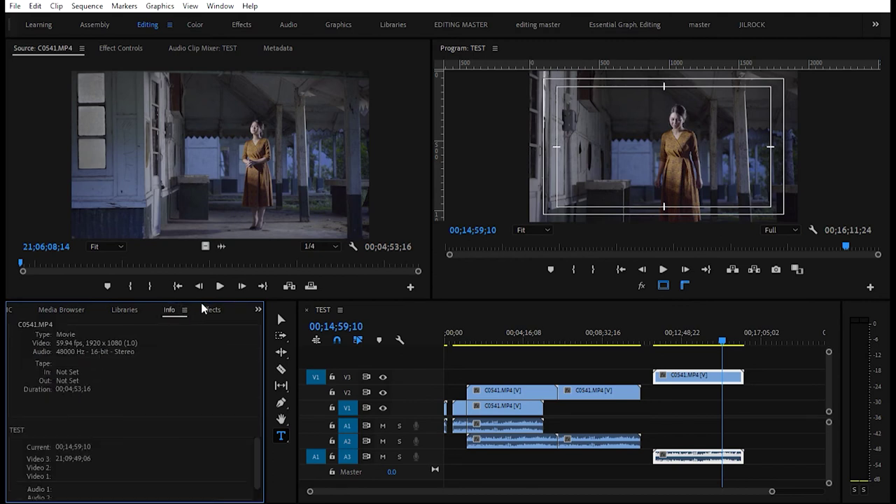
# Close the Info, Libraries and Media Browser panels, keeping only Project and Effects in the group.
pyautogui.click(201, 304)
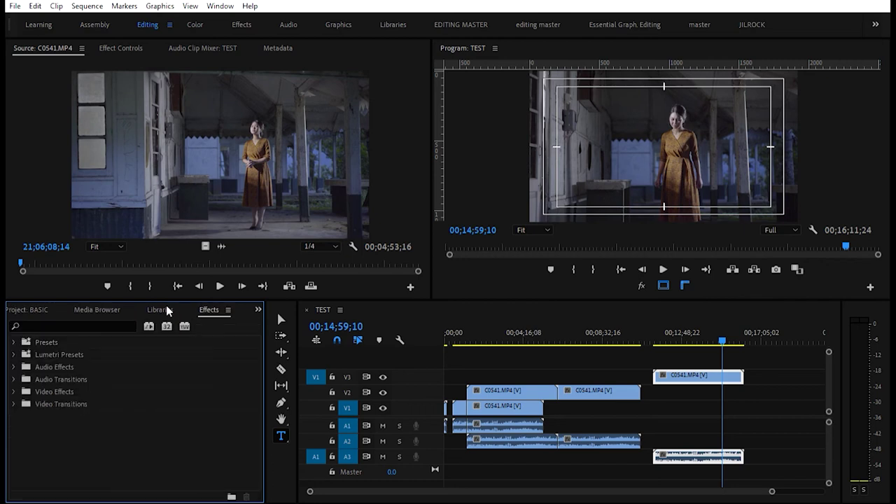
pyautogui.click(165, 305)
pyautogui.click(196, 309)
pyautogui.click(130, 301)
pyautogui.click(164, 311)
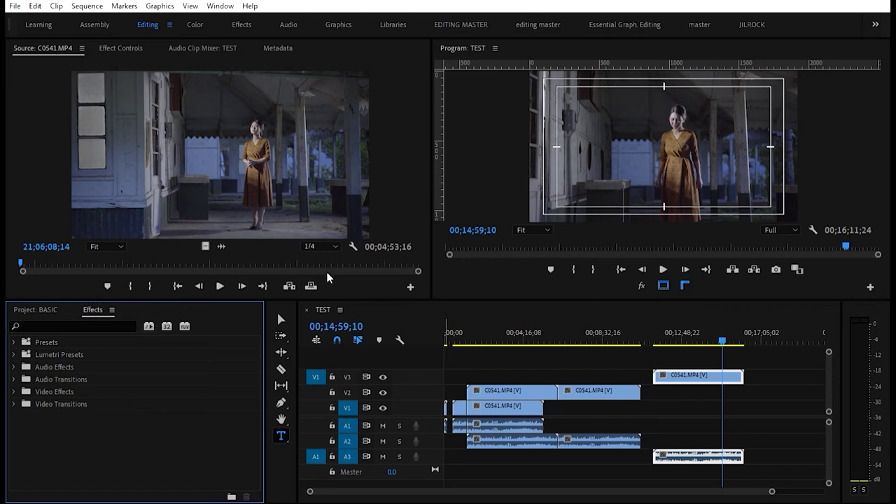
# Examine the Motion and Opacity effect controls of the C0541.MP4 clip on track V3.
pyautogui.click(120, 45)
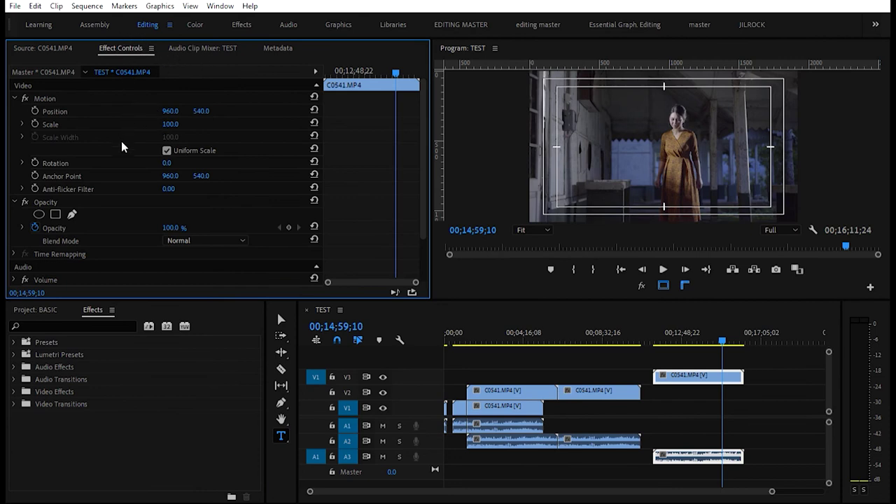
pyautogui.click(682, 369)
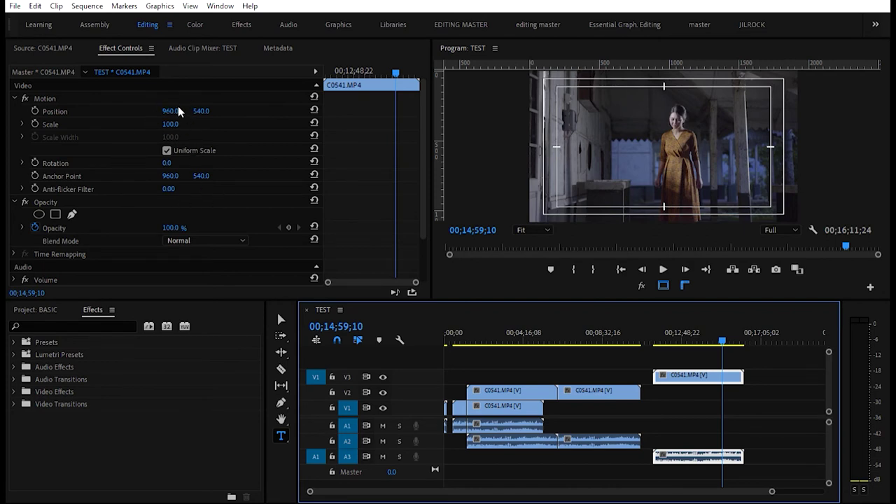
# Lower the A3 clip's volume to -2.1 dB in the Audio Clip Mixer with the playhead at 00;13;51;20.
pyautogui.click(208, 38)
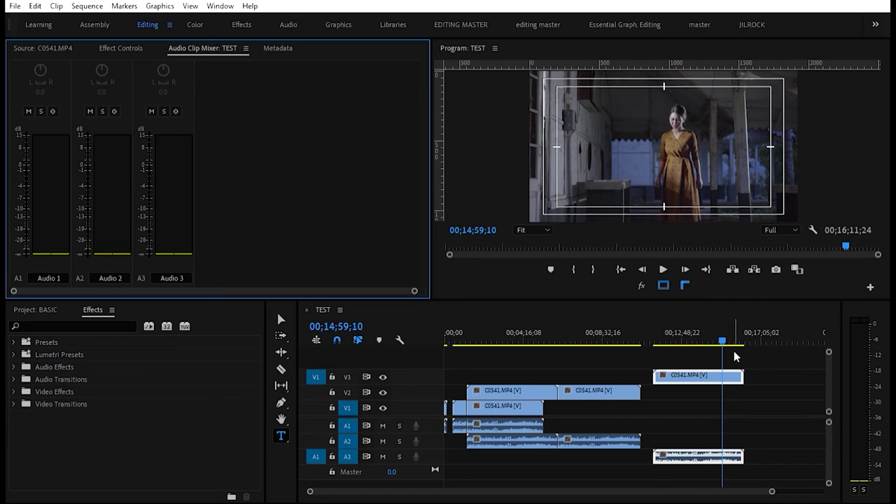
pyautogui.moveTo(720, 334); pyautogui.dragTo(704, 334)
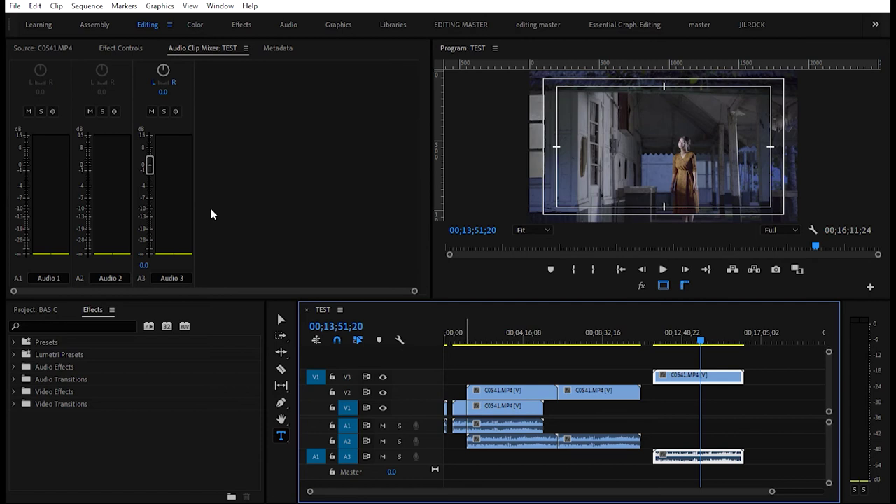
pyautogui.moveTo(149, 165)
pyautogui.mouseDown()
pyautogui.moveTo(155, 173)
pyautogui.moveTo(164, 135)
pyautogui.moveTo(166, 170)
pyautogui.mouseUp()
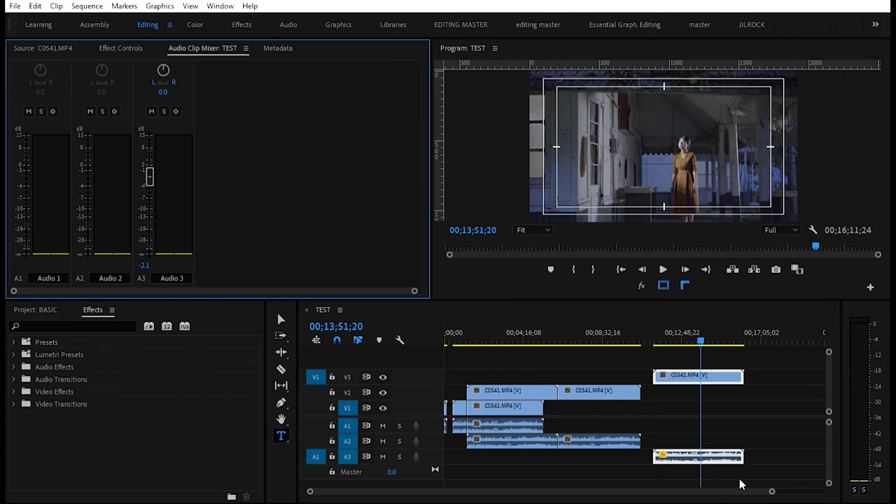
# Turn off timeline snapping and move the C0541.MP4 clip on V3 and A3 slightly earlier.
pyautogui.moveTo(724, 483); pyautogui.dragTo(619, 497)
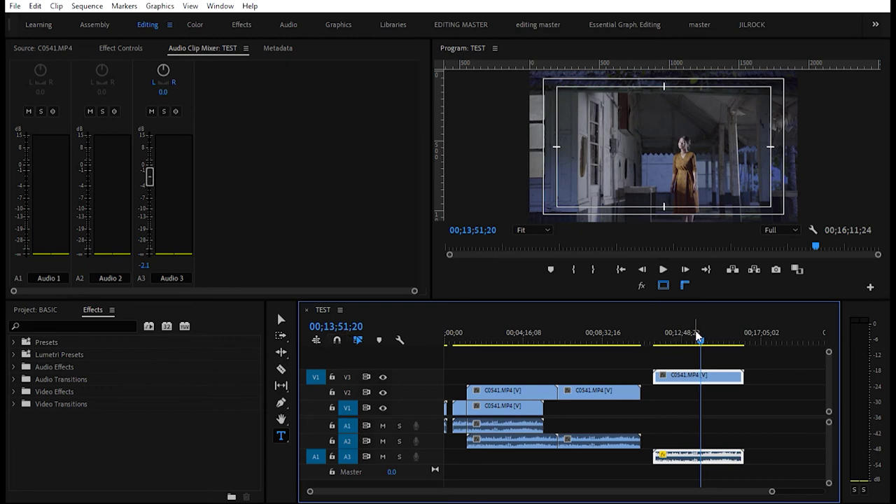
pyautogui.moveTo(681, 366); pyautogui.dragTo(672, 367)
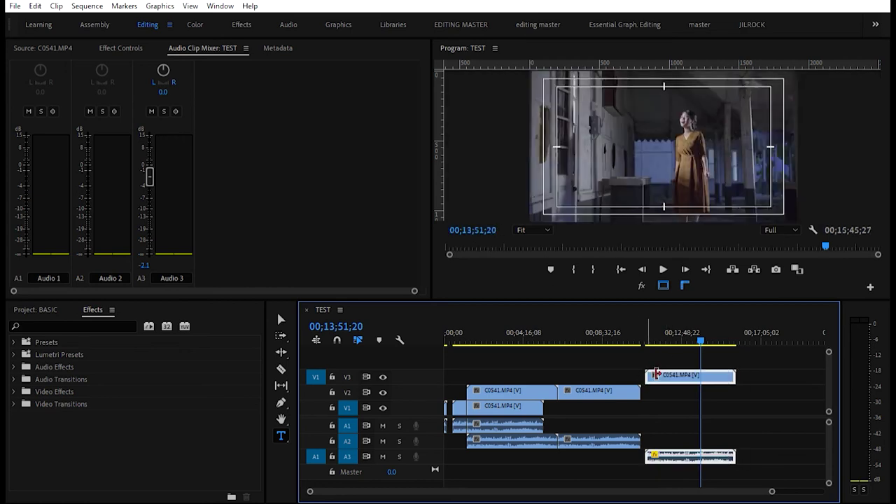
# With the playhead at 00;10;50;18, turn timeline snapping back on and snap the V3 clip with its audio to the end of the second V2 clip.
pyautogui.moveTo(700, 340); pyautogui.dragTo(647, 342)
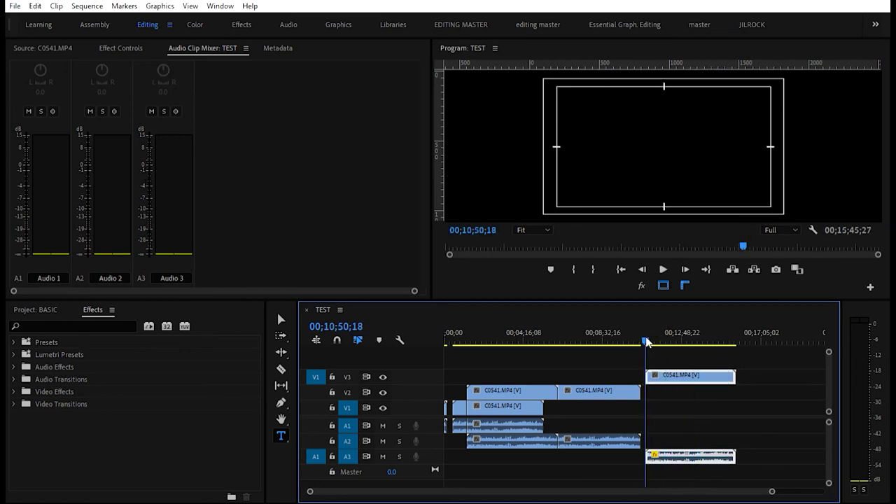
pyautogui.moveTo(661, 375); pyautogui.dragTo(694, 373)
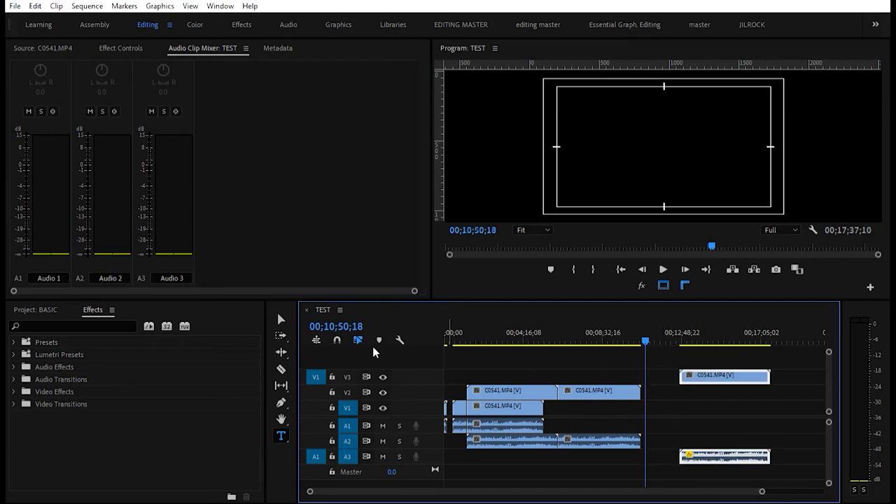
pyautogui.moveTo(699, 375); pyautogui.dragTo(669, 374)
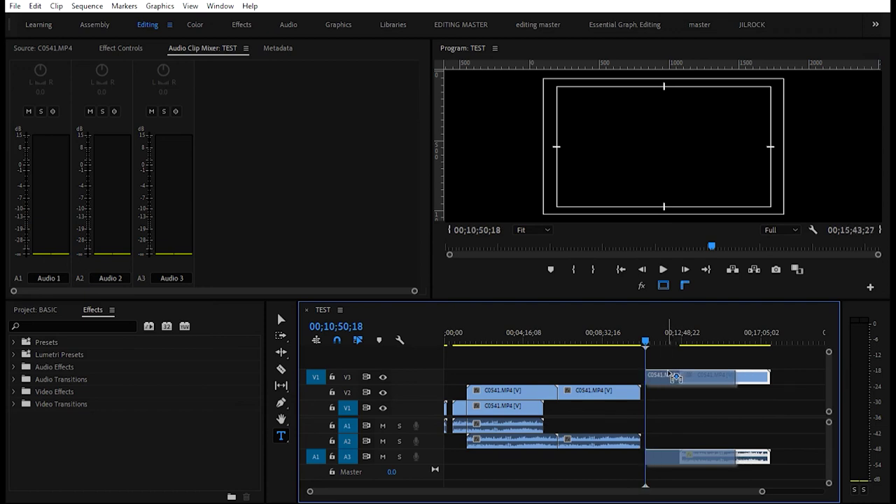
pyautogui.moveTo(673, 376); pyautogui.dragTo(658, 375)
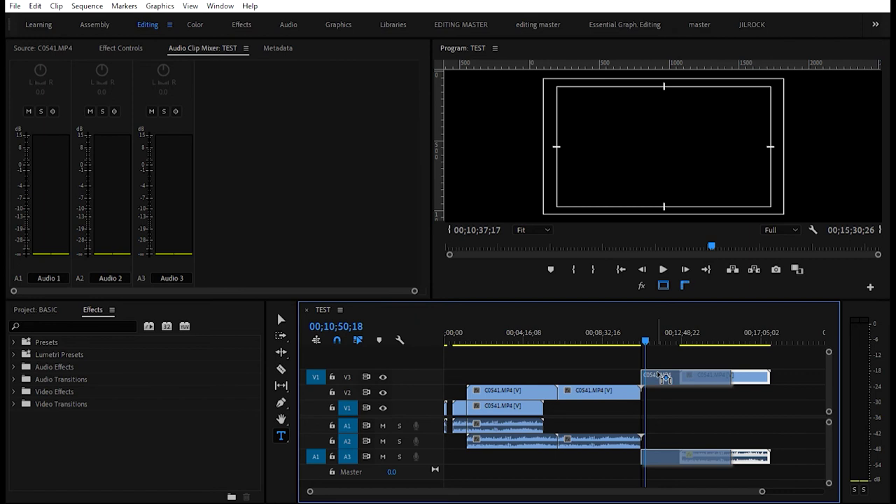
pyautogui.moveTo(658, 375)
pyautogui.mouseDown()
pyautogui.moveTo(666, 375)
pyautogui.moveTo(658, 375)
pyautogui.mouseUp()
pyautogui.moveTo(657, 374); pyautogui.dragTo(658, 377)
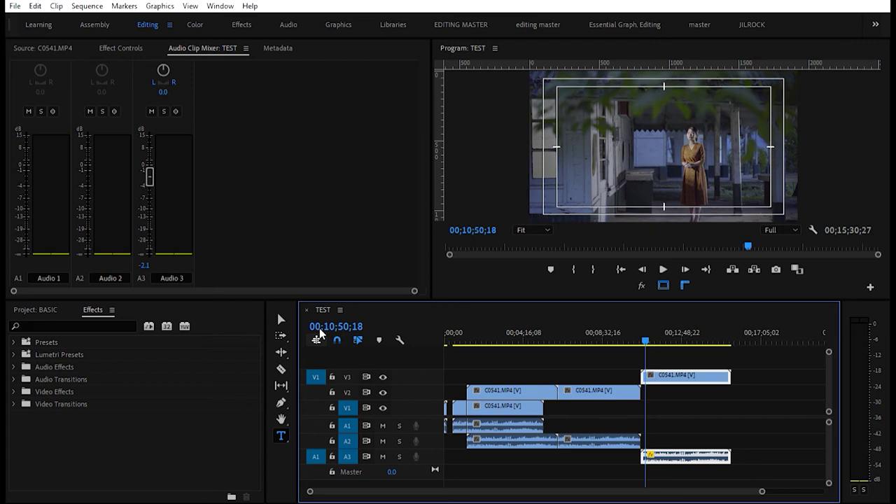
# Turn off linked selection and select the first V2 clip's video and the A1 and A2 audio clips individually.
pyautogui.click(357, 339)
pyautogui.click(543, 390)
pyautogui.click(531, 425)
pyautogui.click(530, 434)
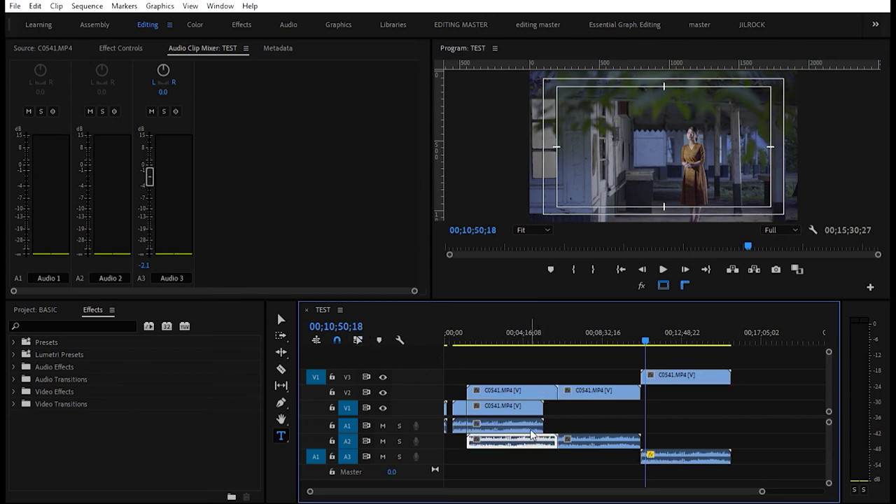
pyautogui.click(521, 389)
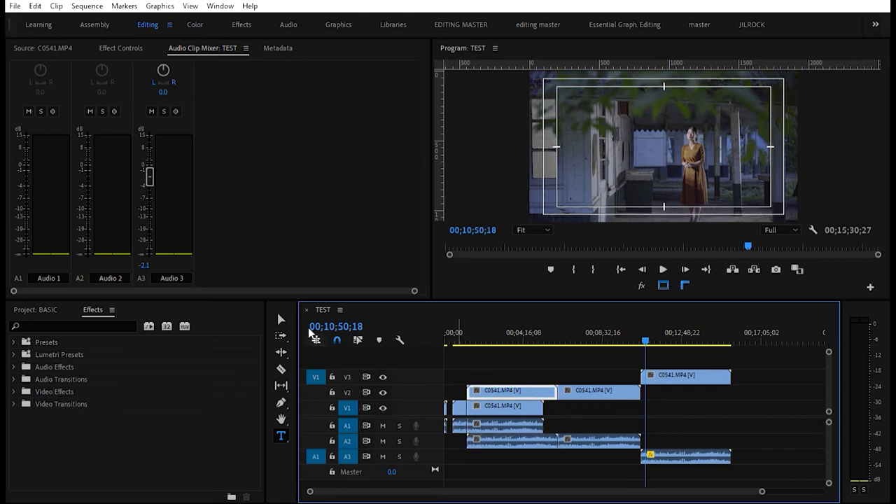
pyautogui.click(529, 422)
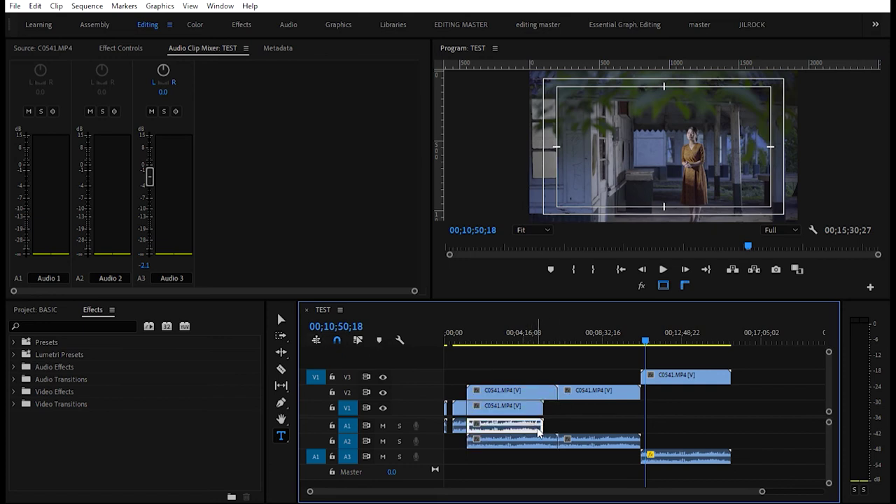
pyautogui.click(529, 438)
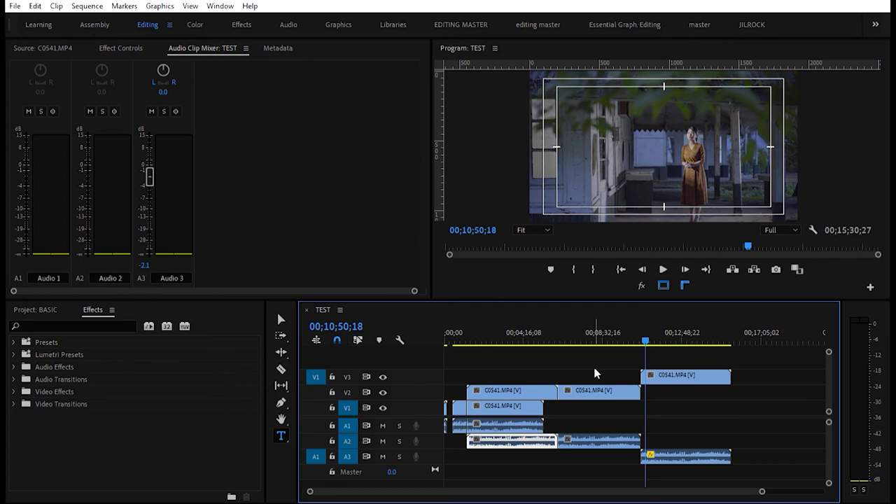
# Select the second V2 clip together with its A2 audio and move both later so they overlap the V3 clip in time.
pyautogui.moveTo(581, 360); pyautogui.dragTo(602, 388)
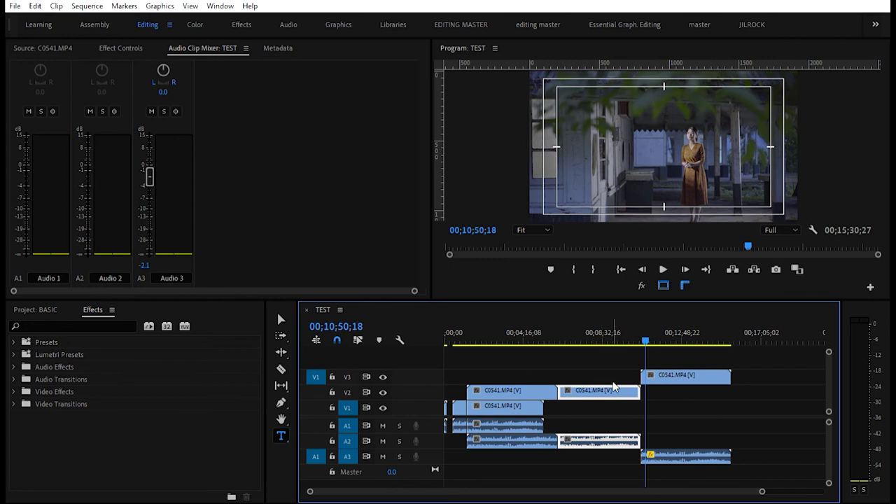
pyautogui.moveTo(586, 386); pyautogui.dragTo(620, 393)
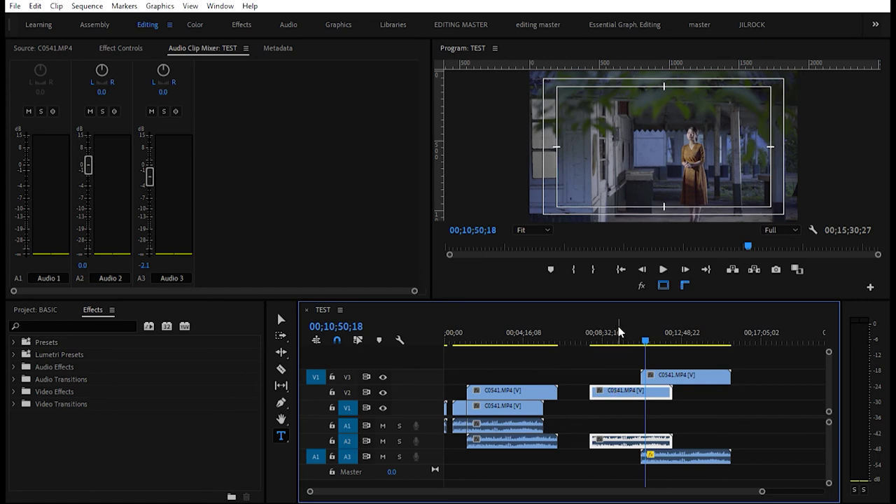
# Turn linked selection on to select the moved V2 clip with its audio, turn it off again and select only its video.
pyautogui.click(358, 339)
pyautogui.click(576, 358)
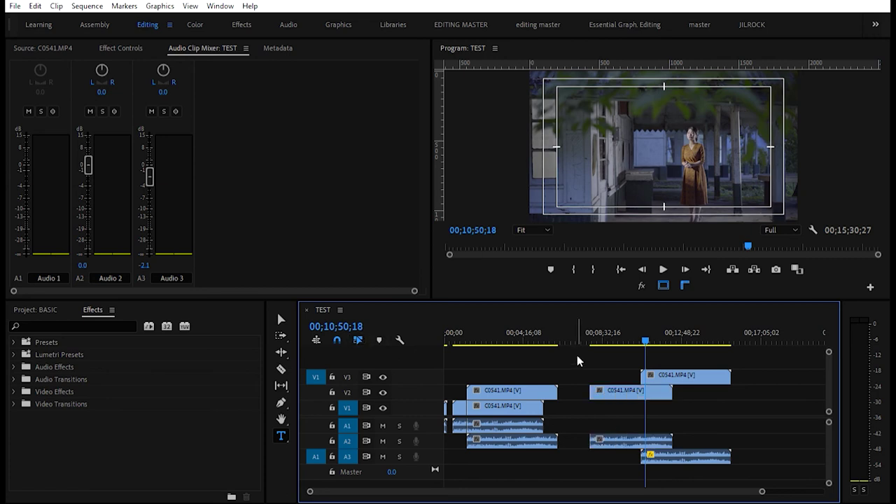
pyautogui.click(605, 387)
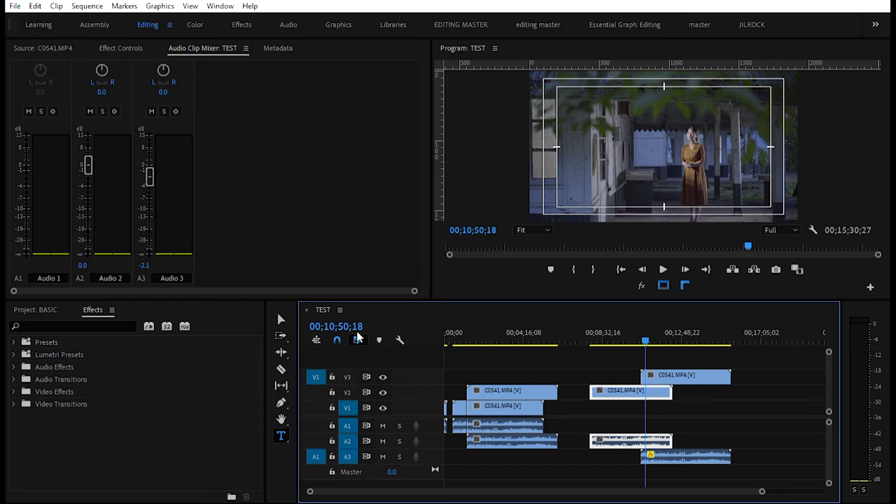
pyautogui.click(617, 400)
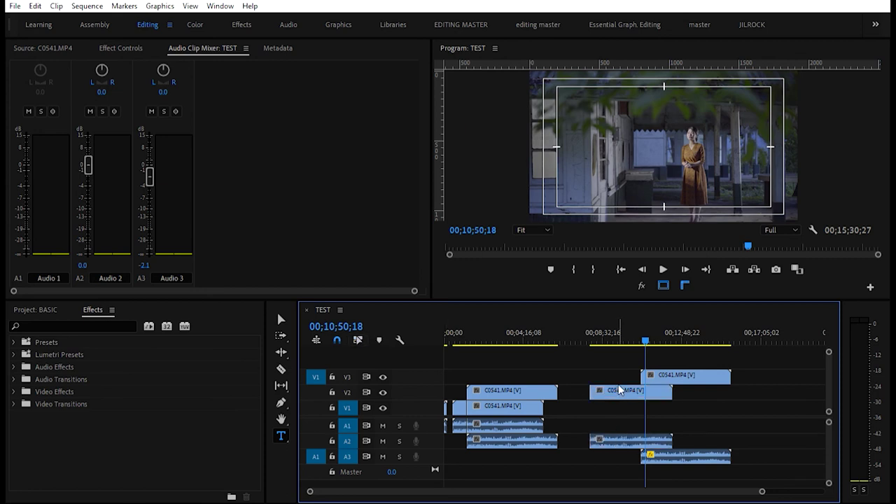
pyautogui.click(619, 389)
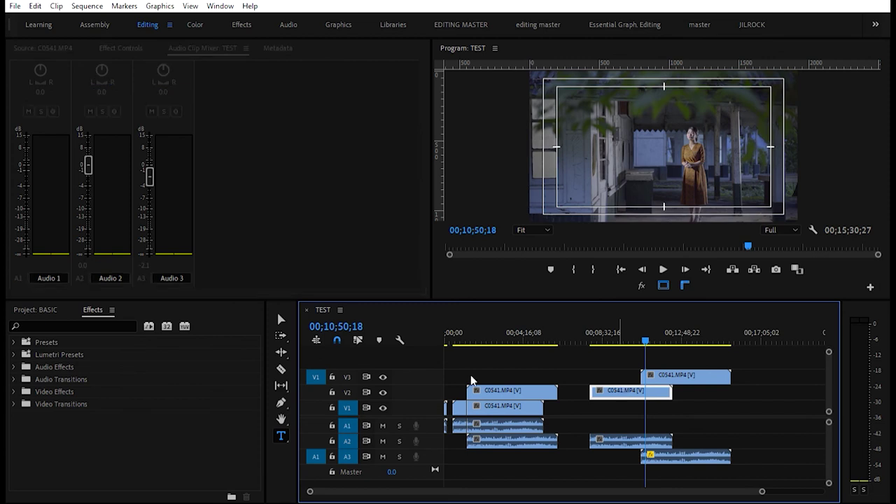
# View the timeline display settings and clear the clip selection.
pyautogui.click(399, 328)
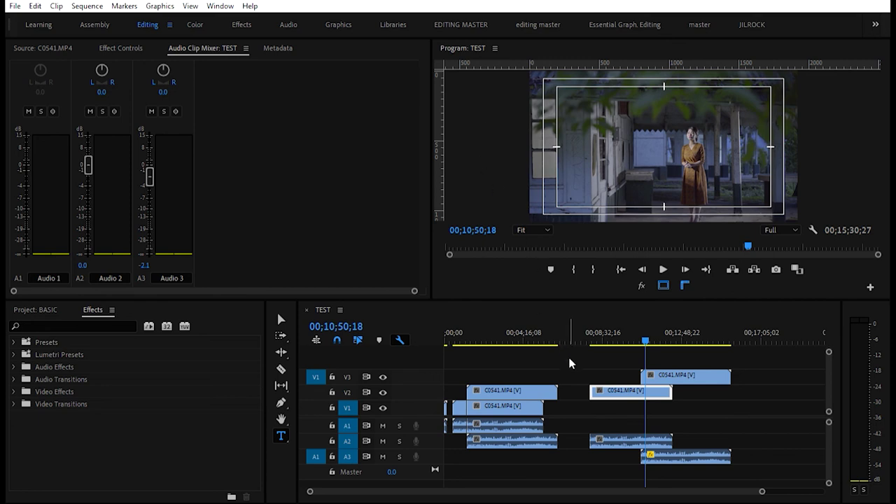
pyautogui.click(554, 375)
pyautogui.click(507, 345)
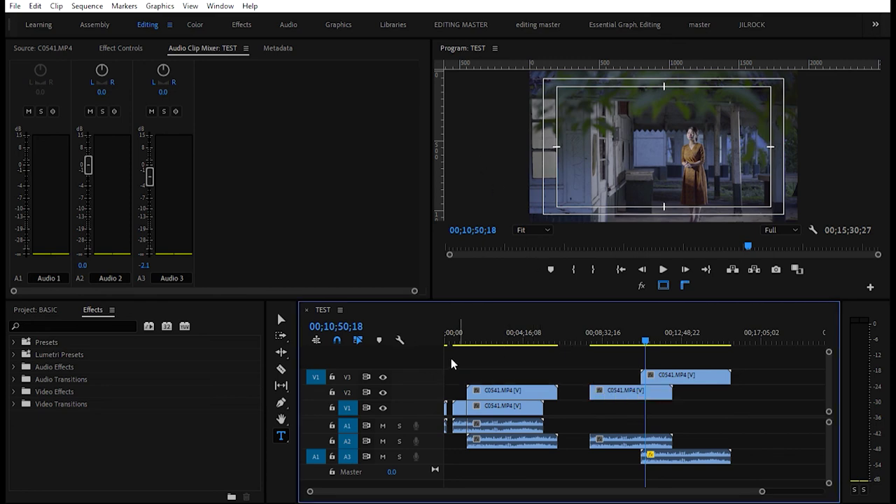
# Move the playhead to 00;03;38;26 and expand the V1 track to a medium height that shows the clip thumbnail.
pyautogui.click(513, 327)
pyautogui.press('=')
pyautogui.press('=')
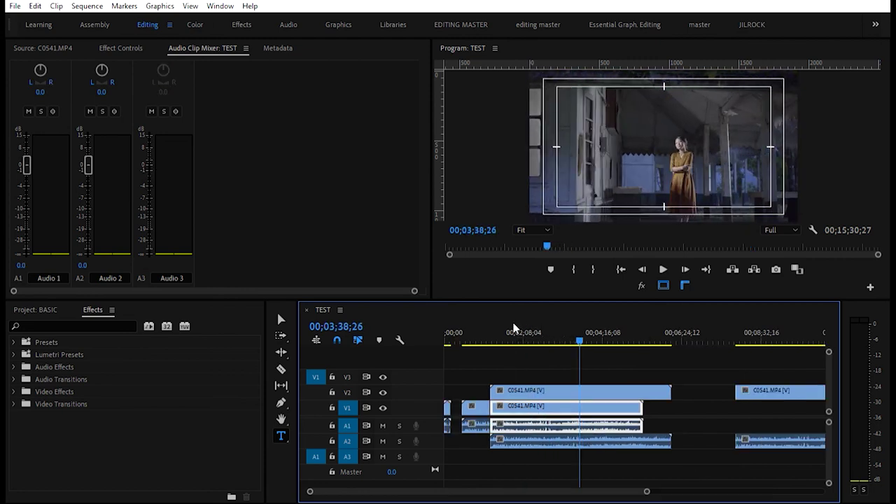
pyautogui.doubleClick(425, 395)
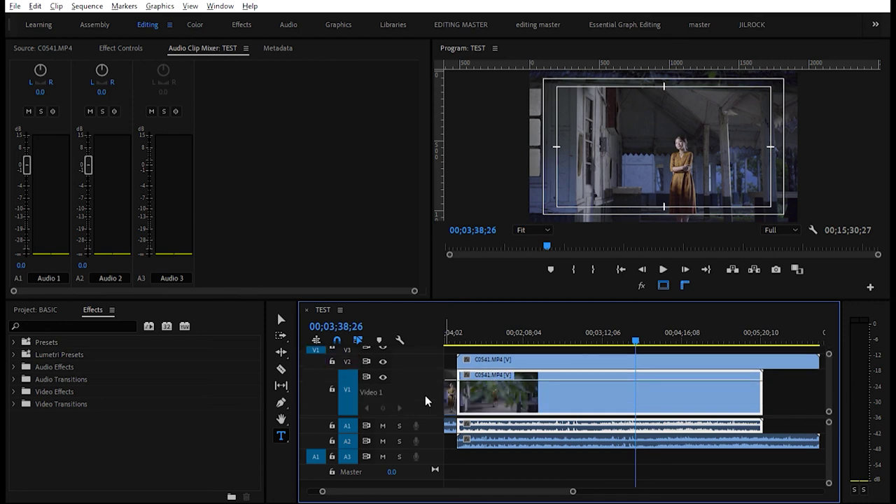
pyautogui.press('alt')
pyautogui.press('alt')
pyautogui.scroll(3, 414, 374)
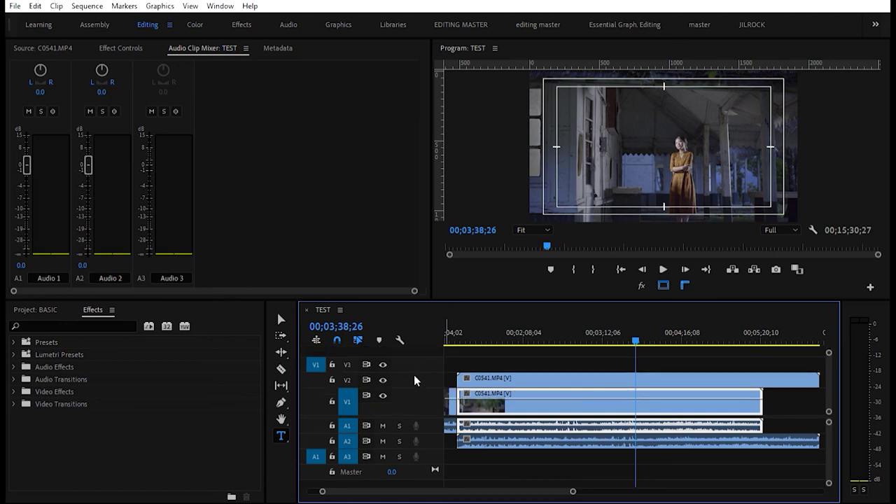
# Increase the V2 track's height until its clip thumbnail, track name and keyframe controls fit.
pyautogui.scroll(2, 413, 375)
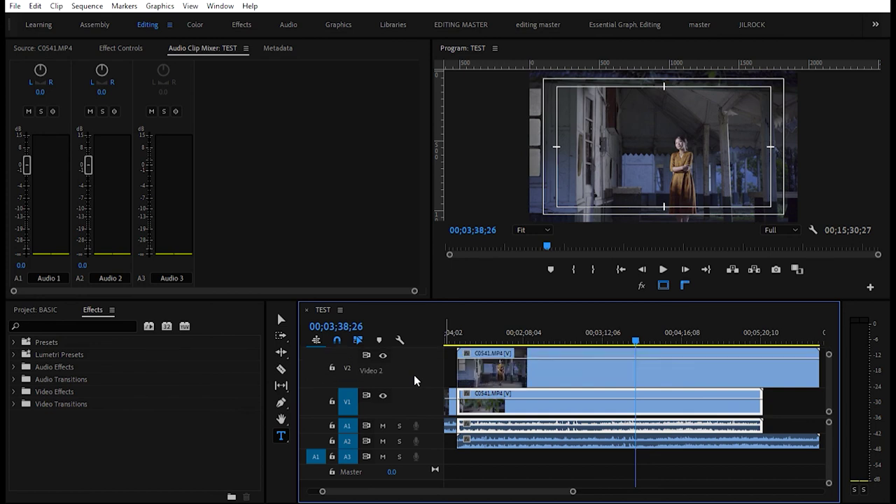
pyautogui.scroll(-2, 414, 375)
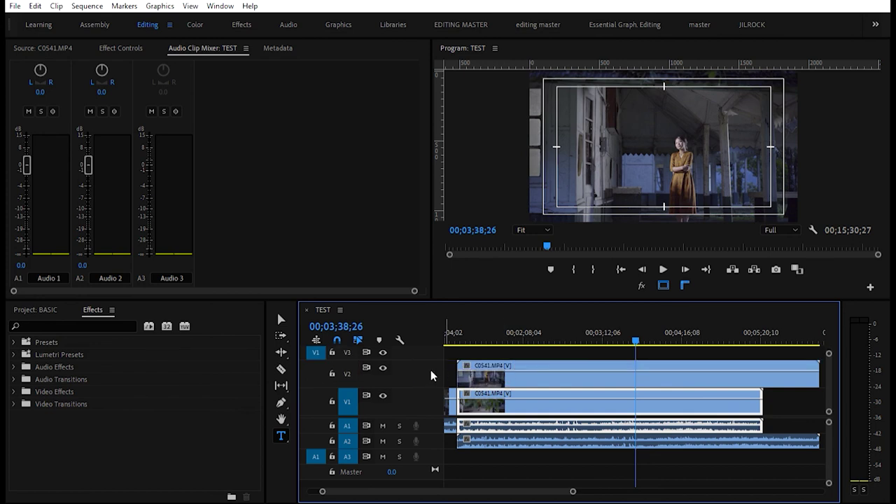
pyautogui.scroll(-1, 422, 362)
pyautogui.scroll(3, 422, 362)
pyautogui.scroll(1, 422, 362)
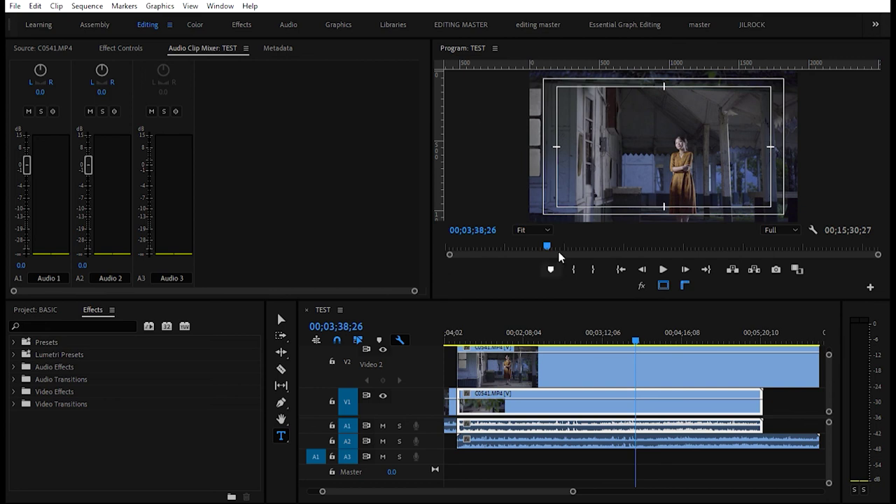
# Lower the first V2 clip's opacity slightly on its opacity line and clear the selection.
pyautogui.click(579, 358)
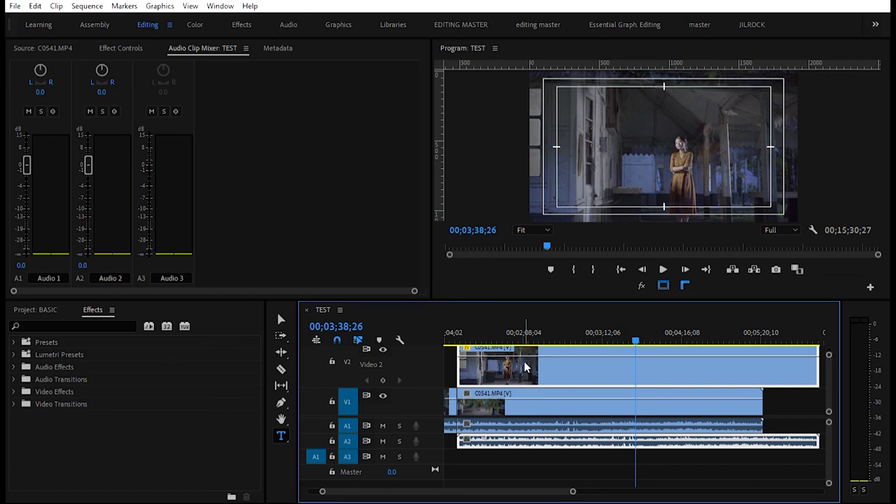
pyautogui.click(802, 406)
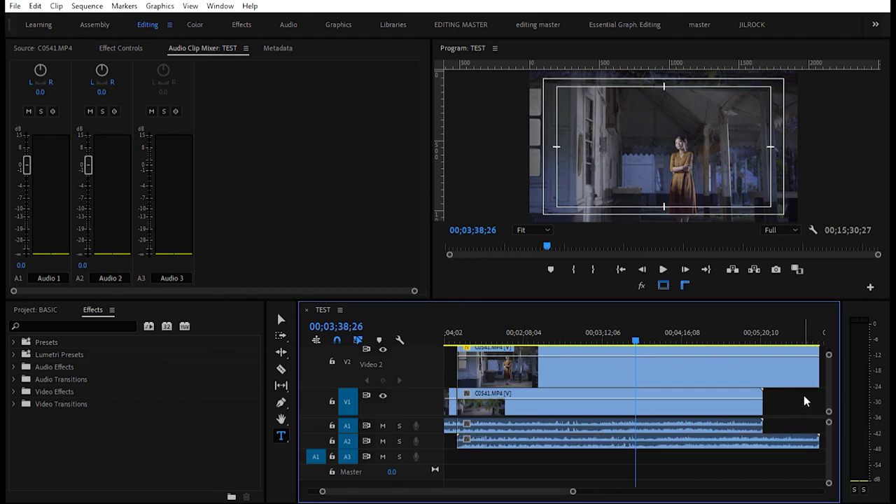
# Move the playhead to 00;10;22;23 and on to 00;10;57;03 over the second V2 clip, leaving no clip selected.
pyautogui.press('-')
pyautogui.press('-')
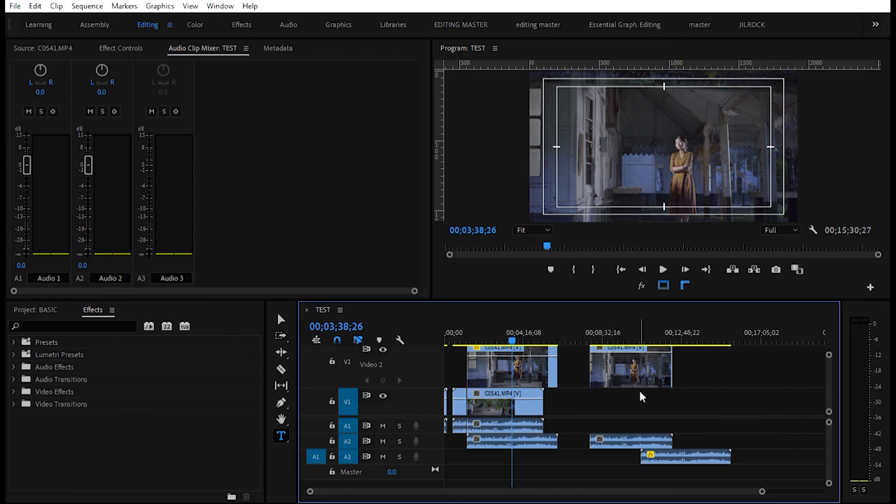
pyautogui.click(622, 322)
pyautogui.moveTo(625, 320); pyautogui.dragTo(638, 322)
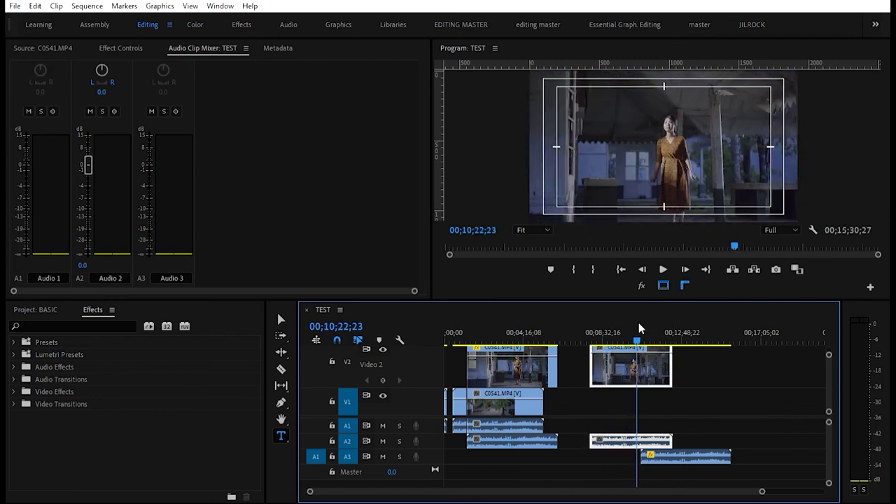
pyautogui.click(720, 371)
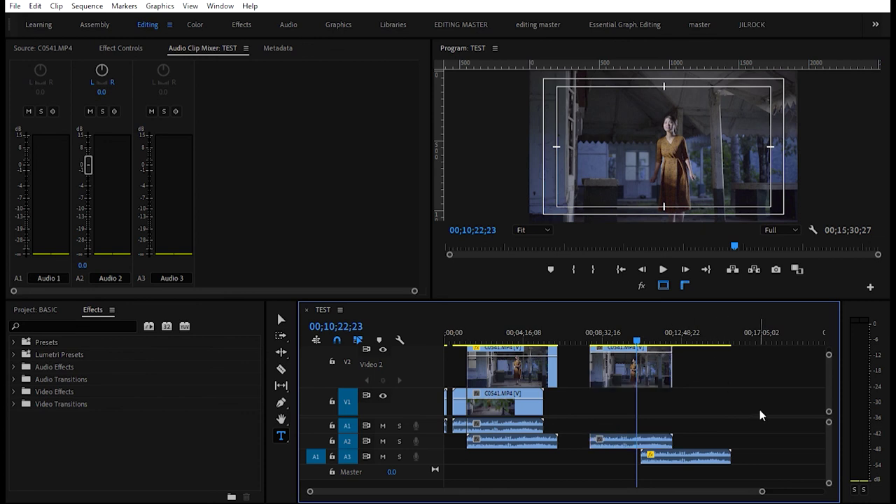
pyautogui.press('-')
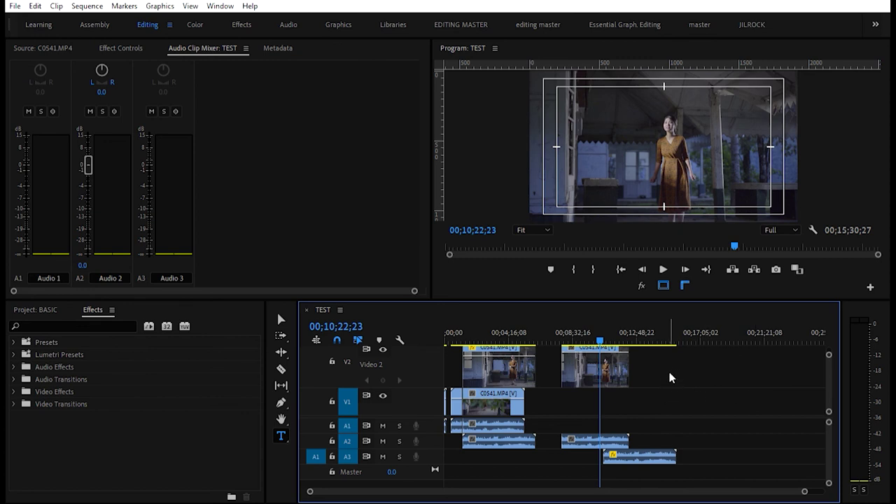
pyautogui.click(605, 326)
pyautogui.moveTo(606, 323); pyautogui.dragTo(610, 327)
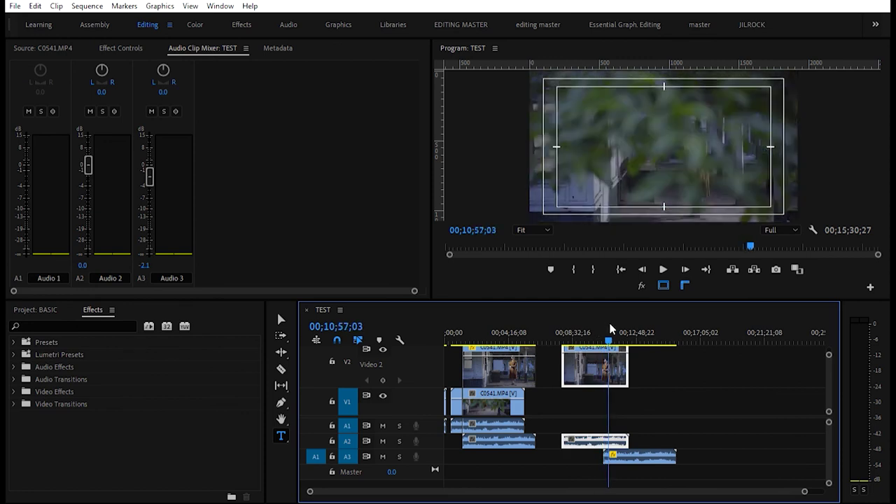
pyautogui.click(739, 367)
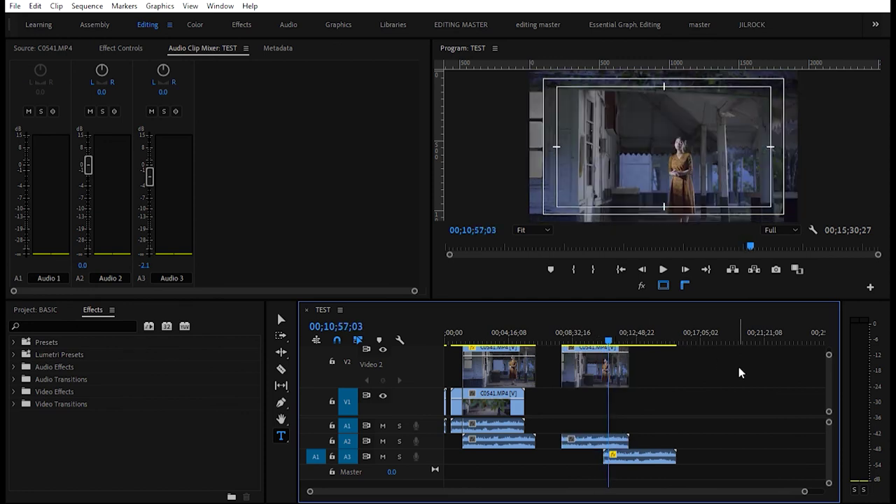